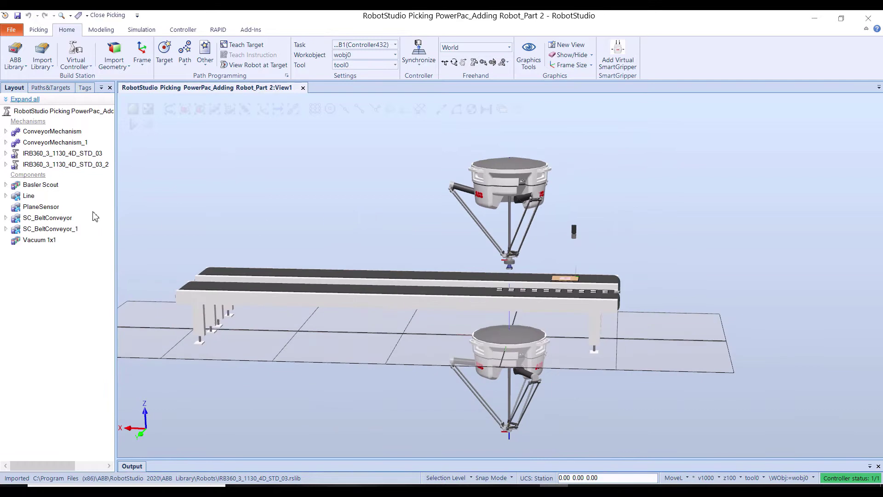
# Position the robot IRB360_3_1130_4D_STD_03_2 relative to its local frame at X 1200 mm and Z -1600 mm
pyautogui.rightClick(96, 164)
pyautogui.moveTo(146, 276)
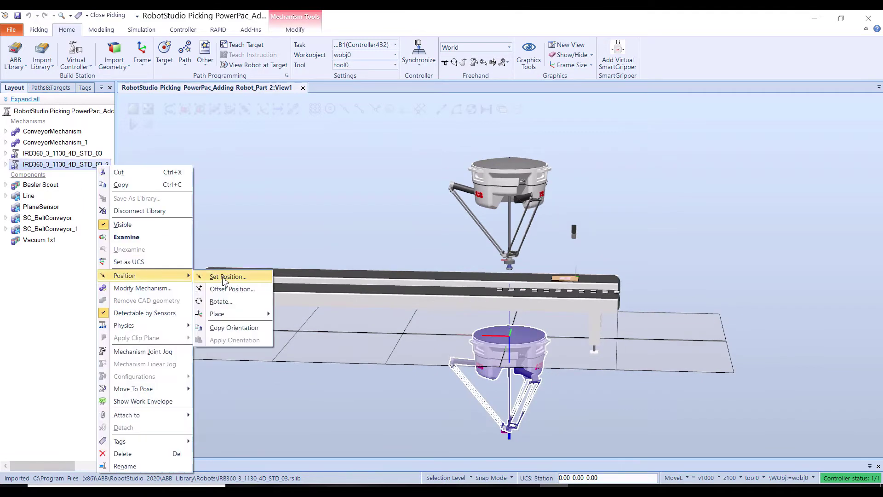
pyautogui.click(278, 275)
pyautogui.click(44, 108)
pyautogui.click(14, 132)
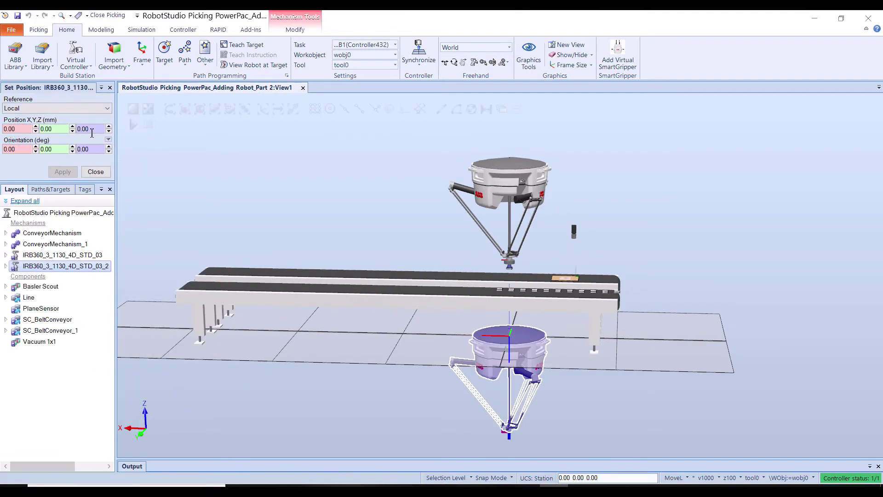
pyautogui.write('-1600')
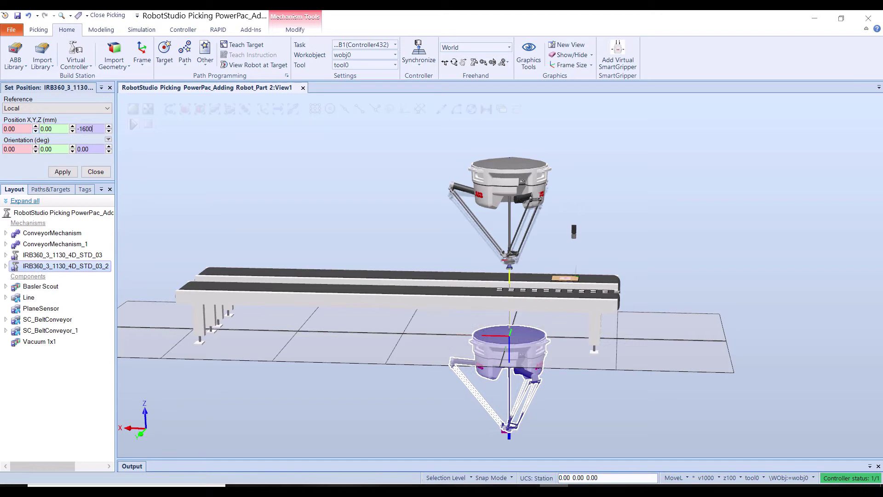
pyautogui.click(16, 130)
pyautogui.write('1200')
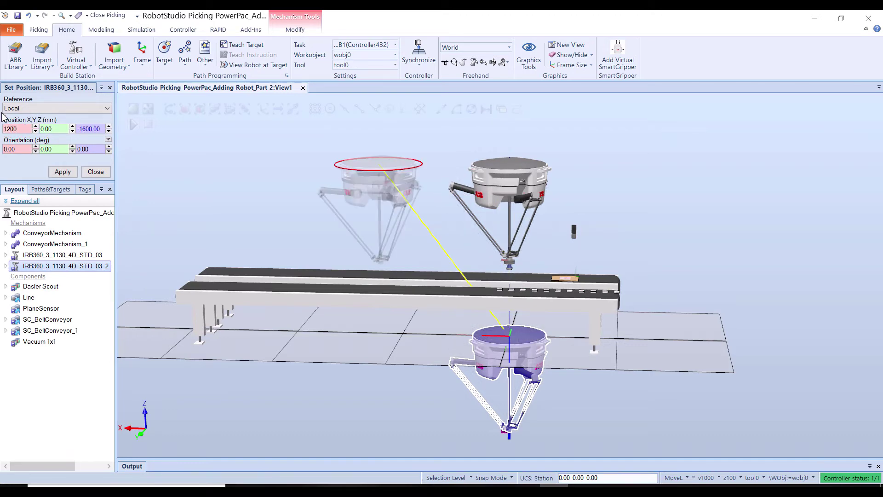
pyautogui.click(62, 171)
pyautogui.click(96, 172)
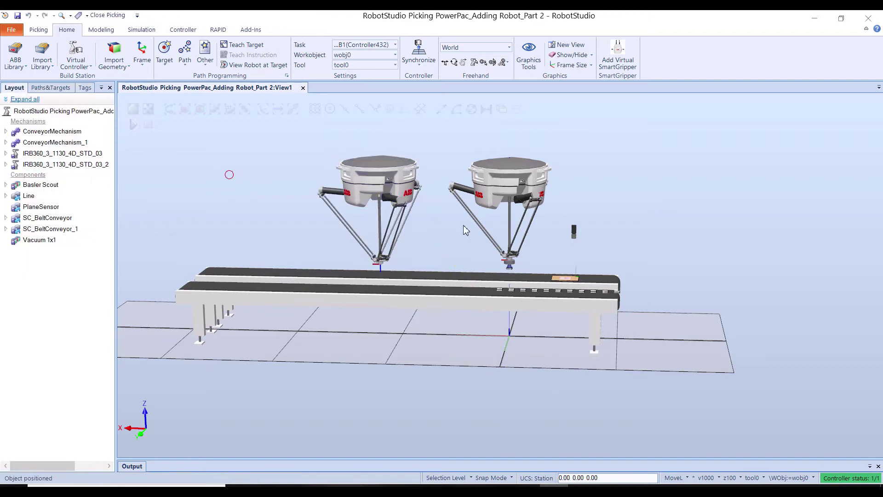
# Add another IRB 360 robot from the ABB library with 1130 mm range, 3 kg capacity and Standard type
pyautogui.click(16, 60)
pyautogui.scroll(-5, 67, 255)
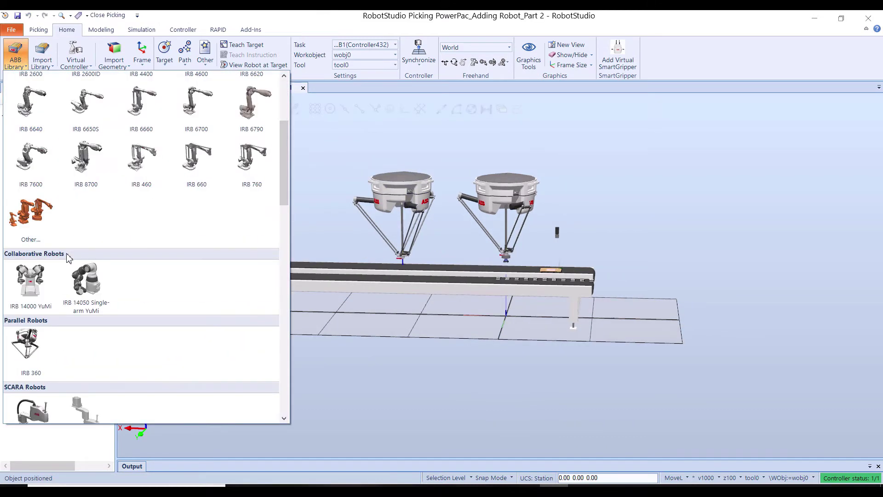
pyautogui.click(26, 342)
pyautogui.click(365, 209)
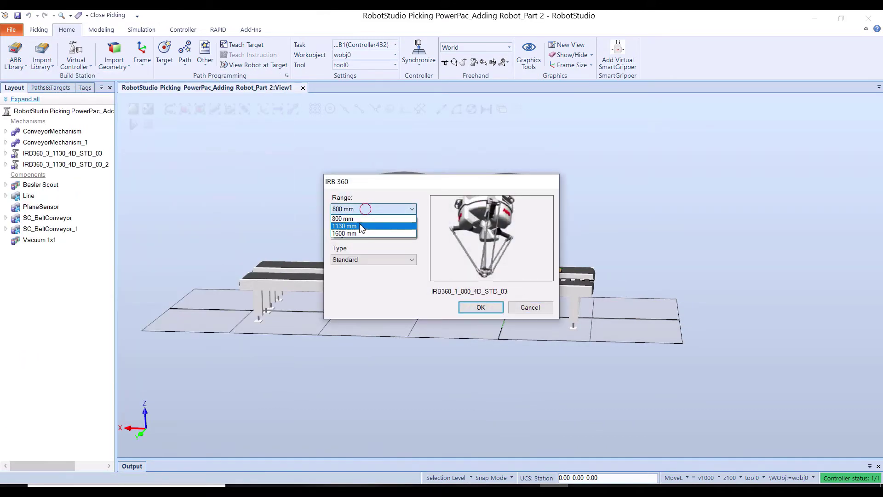
pyautogui.click(361, 226)
pyautogui.click(358, 234)
pyautogui.click(349, 250)
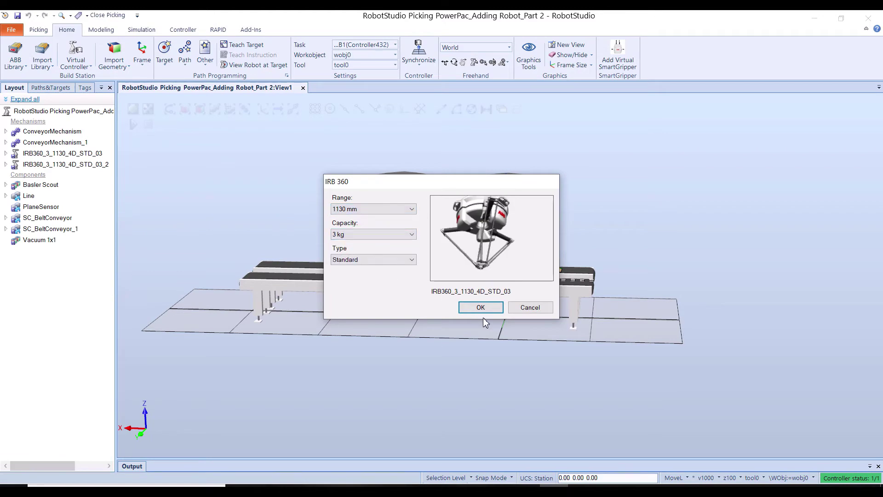
pyautogui.click(482, 308)
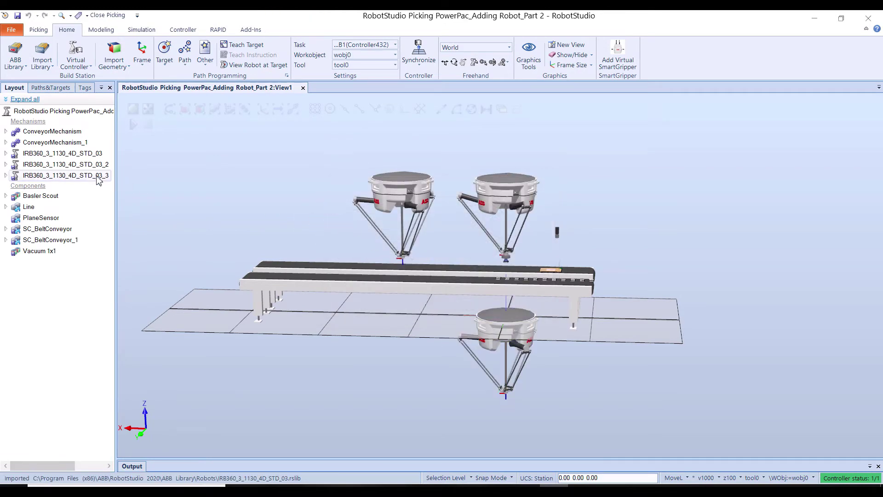
# Position the robot IRB360_3_1130_4D_STD_03_3 relative to its local frame at X 2400 mm and Z -1600 mm
pyautogui.click(98, 180)
pyautogui.rightClick(92, 173)
pyautogui.moveTo(159, 285)
pyautogui.click(232, 285)
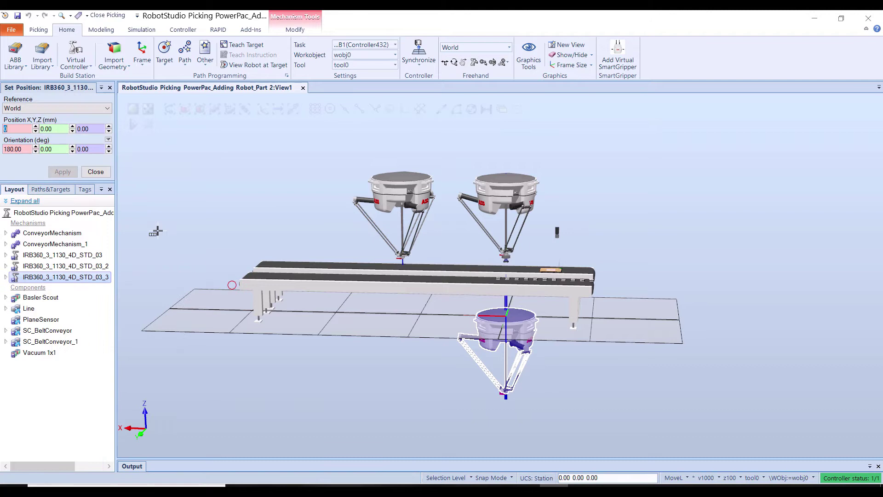
pyautogui.click(46, 108)
pyautogui.click(19, 121)
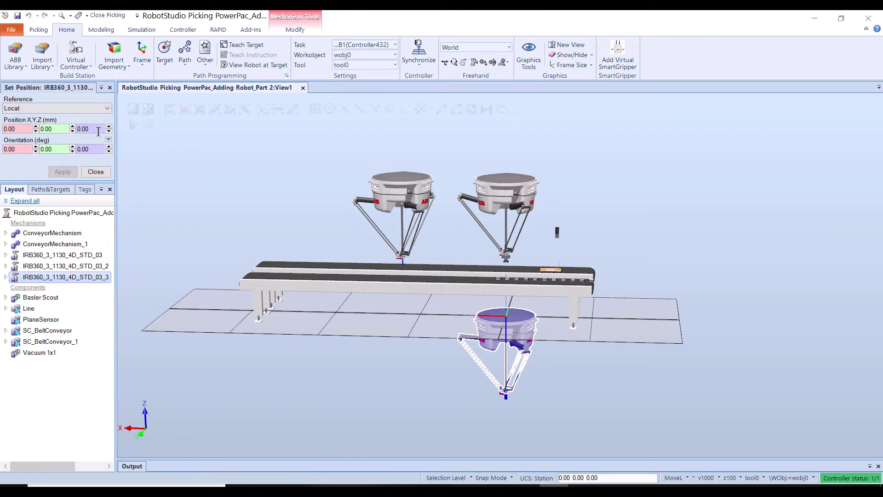
pyautogui.click(97, 129)
pyautogui.write('-1600')
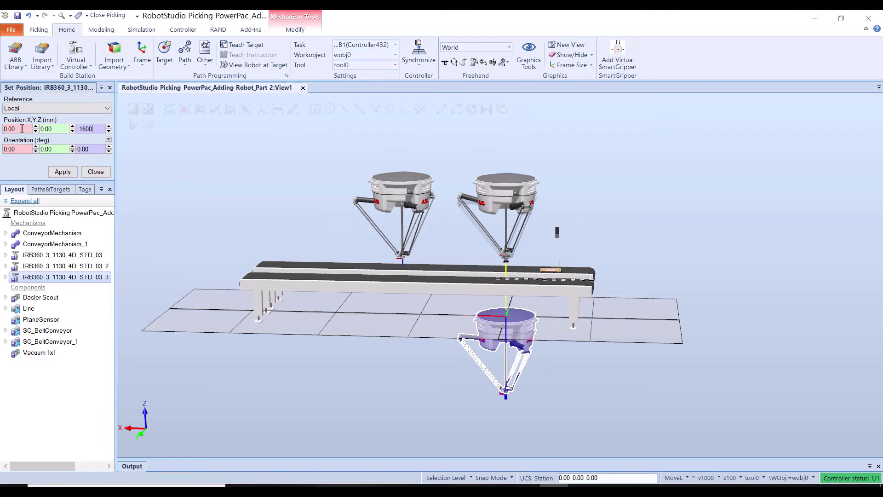
pyautogui.click(22, 129)
pyautogui.write('2400')
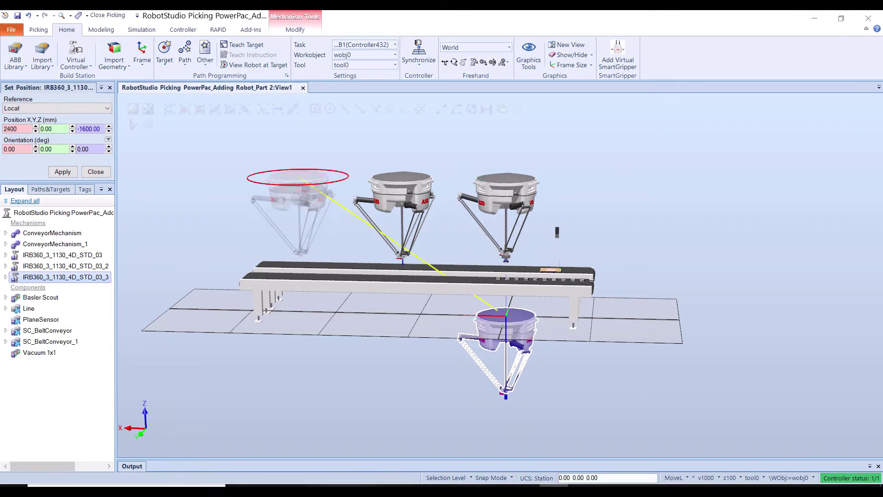
pyautogui.click(62, 171)
pyautogui.click(96, 171)
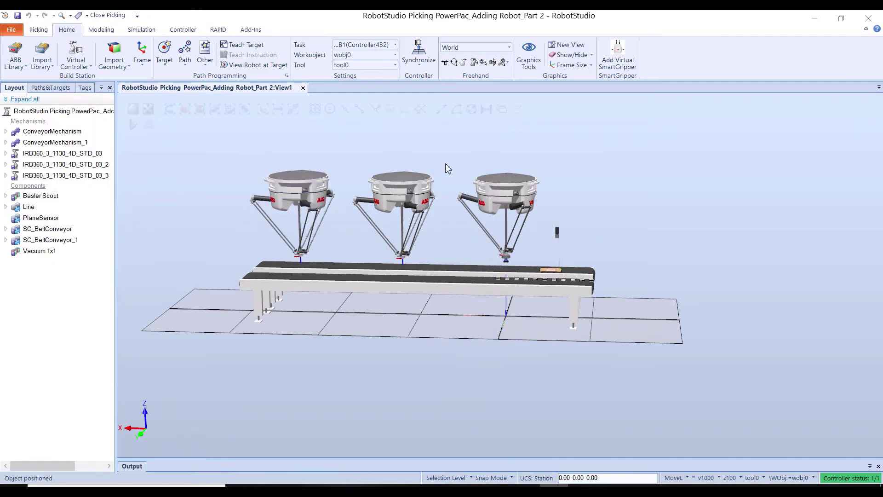
pyautogui.scroll(-1, 512, 228)
pyautogui.scroll(1, 371, 221)
pyautogui.moveTo(370, 145)
pyautogui.keyDown('ctrl'); pyautogui.keyDown('shift'); pyautogui.mouseDown()
pyautogui.moveTo(365, 187)
pyautogui.moveTo(365, 144)
pyautogui.mouseUp(); pyautogui.keyUp('shift'); pyautogui.keyUp('ctrl')
pyautogui.scroll(1, 359, 162)
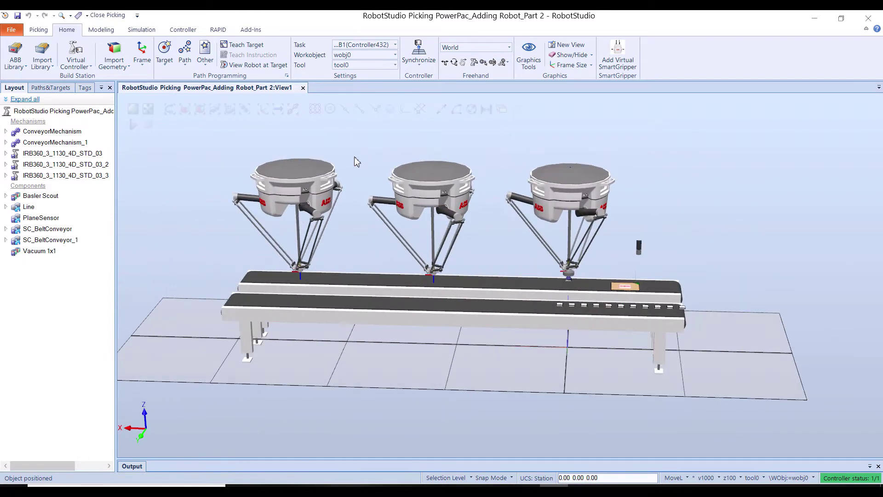
# Start a virtual controller from layout named Controller433 with IRB360_3_1130_4D_STD_03_2 as its only mechanism
pyautogui.click(77, 65)
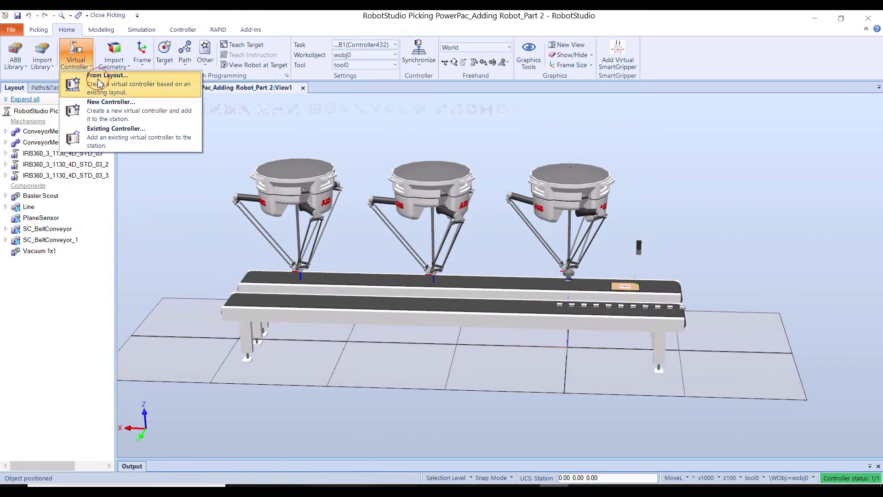
pyautogui.click(100, 83)
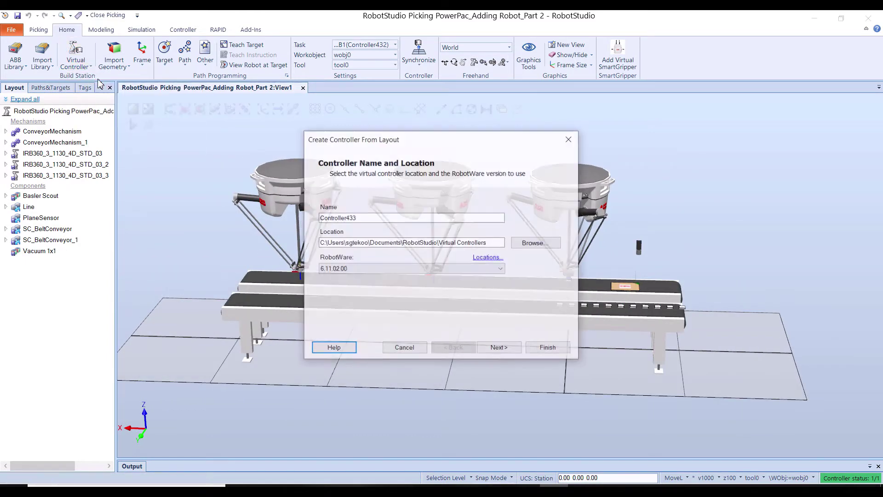
pyautogui.click(499, 349)
pyautogui.click(324, 219)
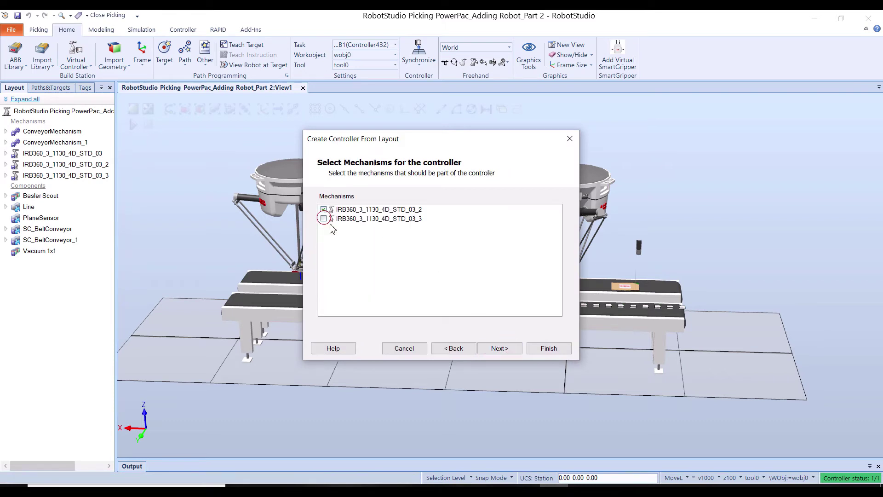
pyautogui.click(500, 348)
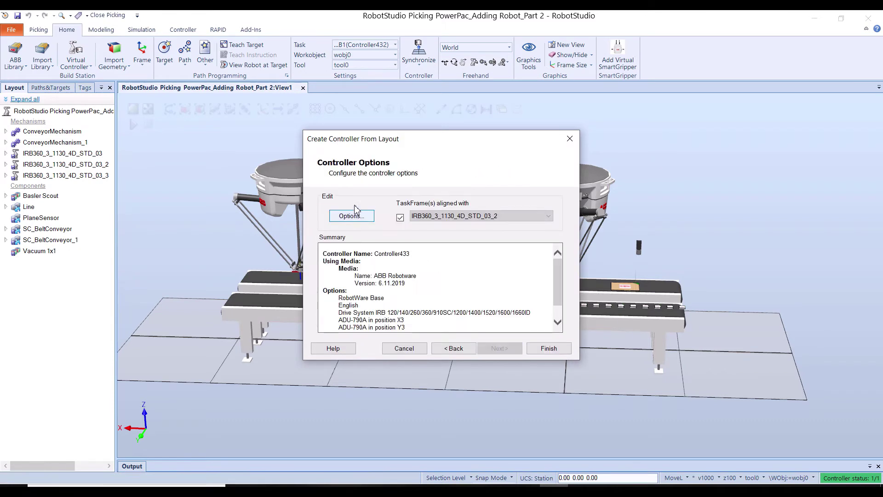
# Add the 709-1 DeviceNet Master/Slave industrial network option to the controller for IRB360_3_1130_4D_STD_03_2
pyautogui.click(361, 220)
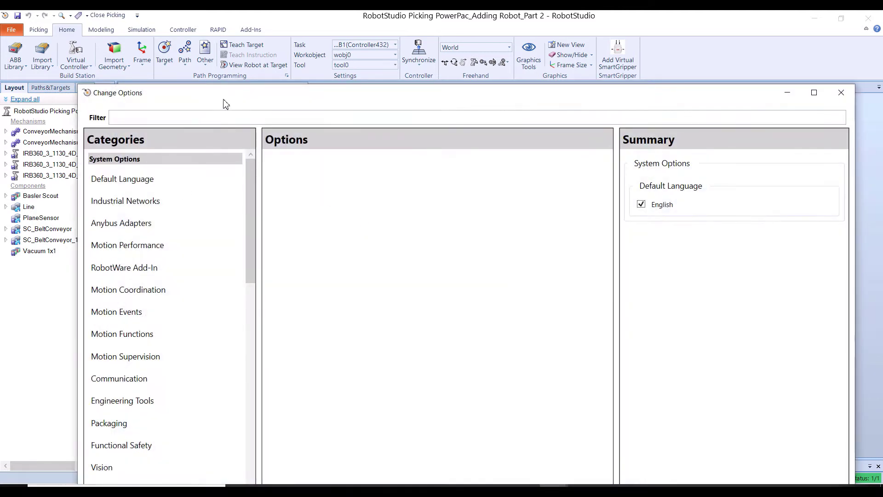
pyautogui.moveTo(223, 102); pyautogui.dragTo(209, 28)
pyautogui.click(113, 130)
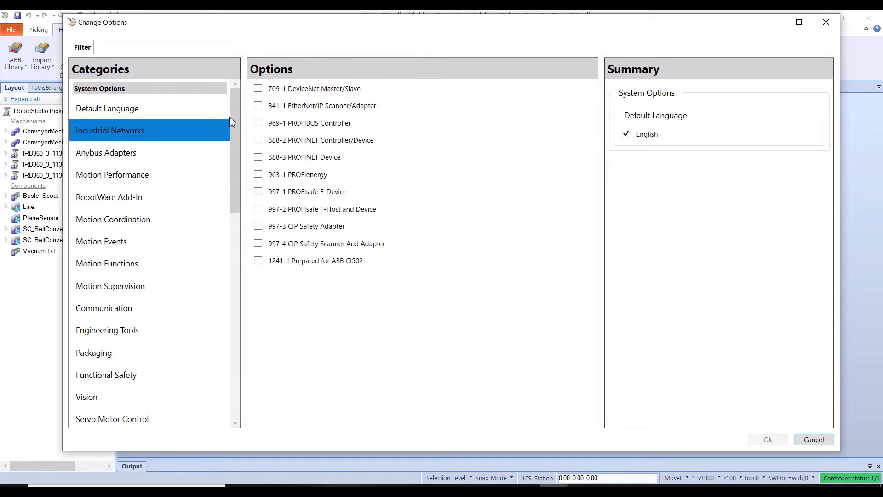
pyautogui.click(258, 88)
# Add packaging option 642-1 PickMaster 3 with two conveyor work areas and one I/O board DeviceNet, and finish creating Controller433
pyautogui.click(102, 352)
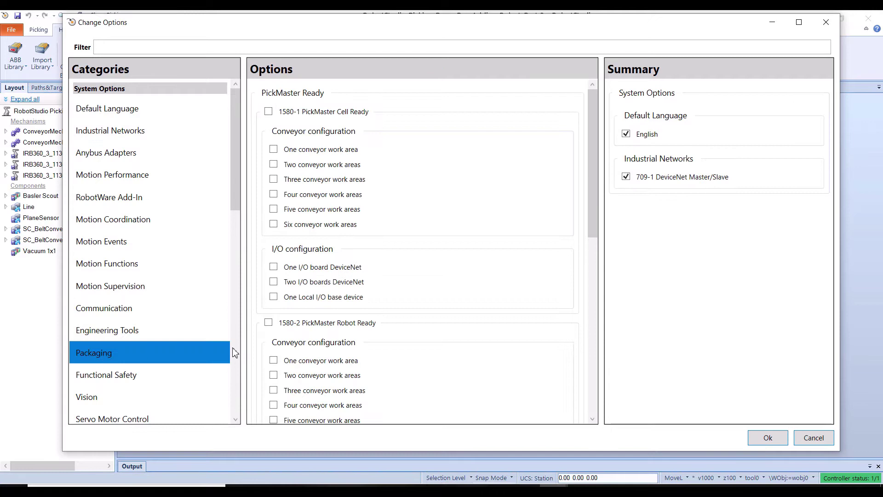
pyautogui.moveTo(593, 207); pyautogui.dragTo(597, 384)
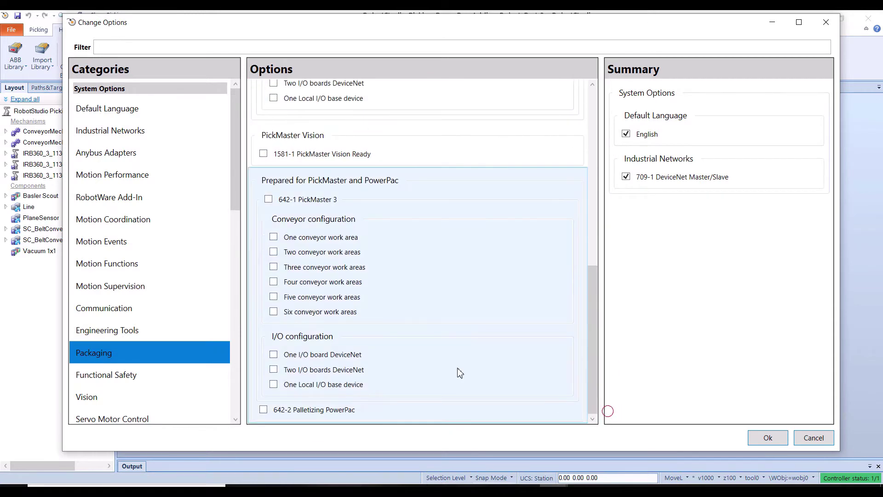
pyautogui.click(269, 199)
pyautogui.click(273, 252)
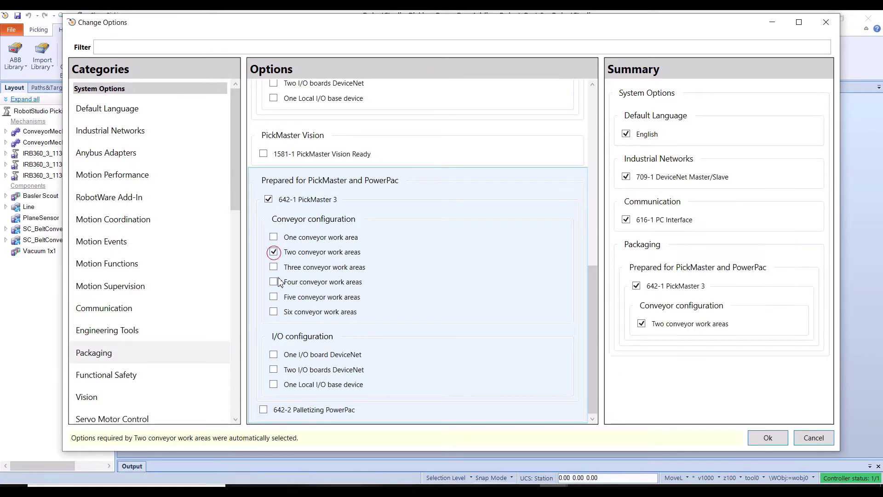
pyautogui.click(274, 355)
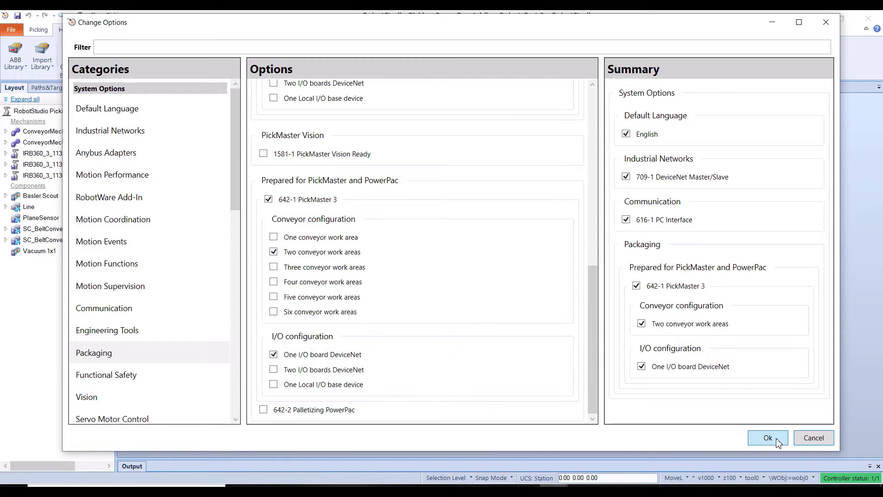
pyautogui.click(767, 438)
pyautogui.click(549, 350)
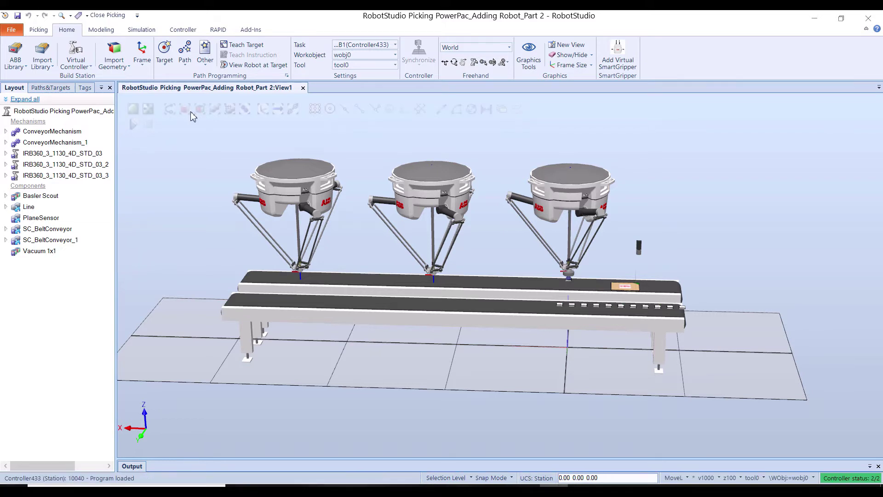
# Start another virtual controller from layout, Controller434, with IRB360_3_1130_4D_STD_03_3 as its mechanism
pyautogui.click(63, 61)
pyautogui.click(108, 88)
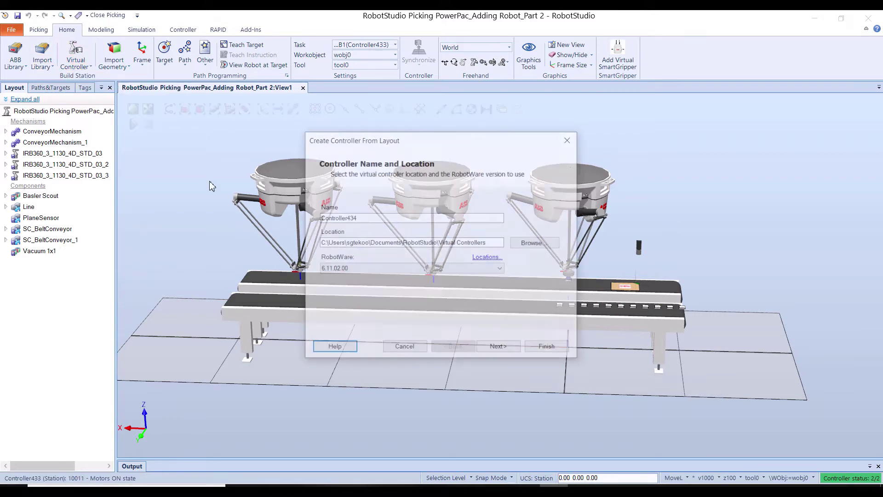
pyautogui.click(502, 349)
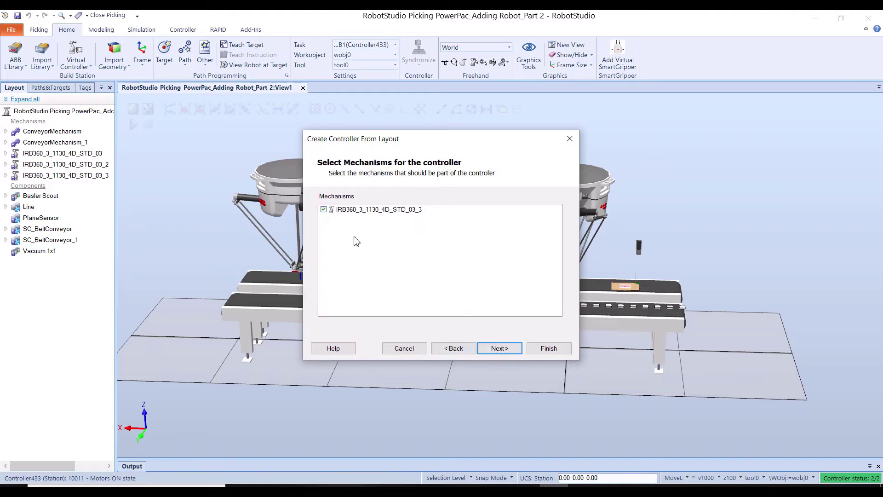
pyautogui.click(495, 346)
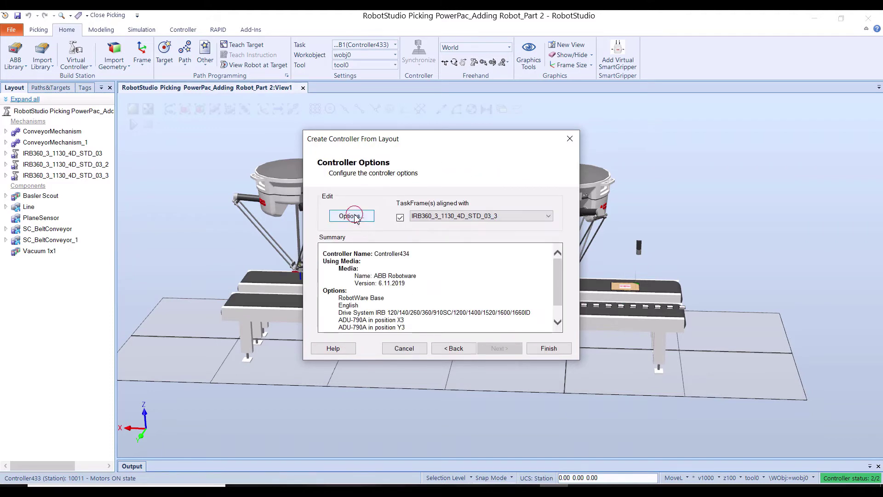
# Add the 709-1 DeviceNet Master/Slave industrial network option to the controller for IRB360_3_1130_4D_STD_03_3
pyautogui.click(352, 214)
pyautogui.click(71, 158)
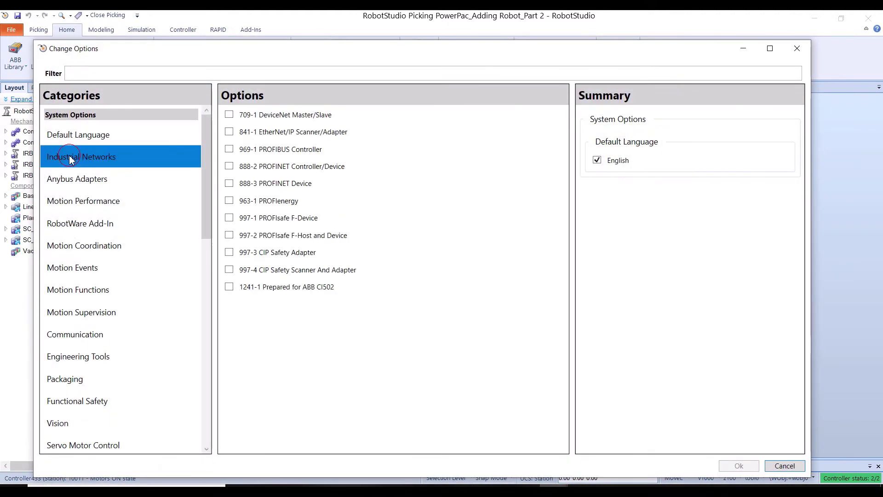
pyautogui.click(229, 114)
# Add packaging option 642-1 PickMaster 3 with two conveyor work areas and one I/O board DeviceNet, and finish creating Controller434
pyautogui.click(65, 379)
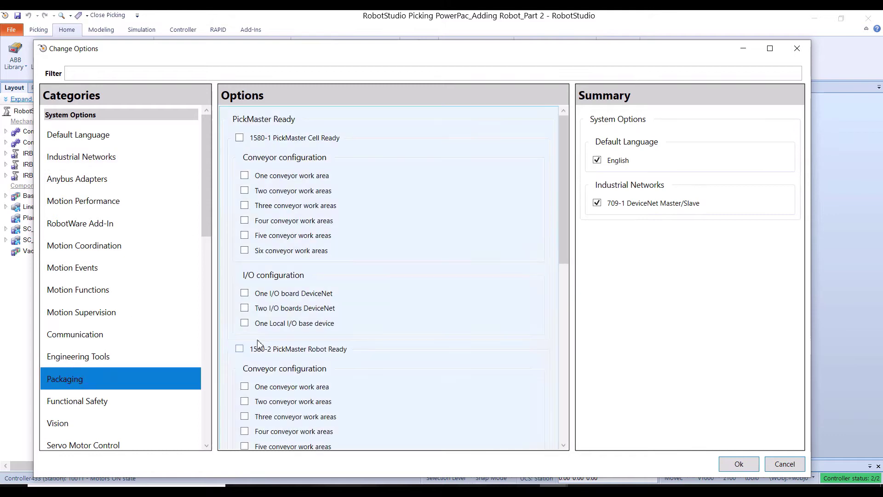
pyautogui.scroll(-10, 433, 304)
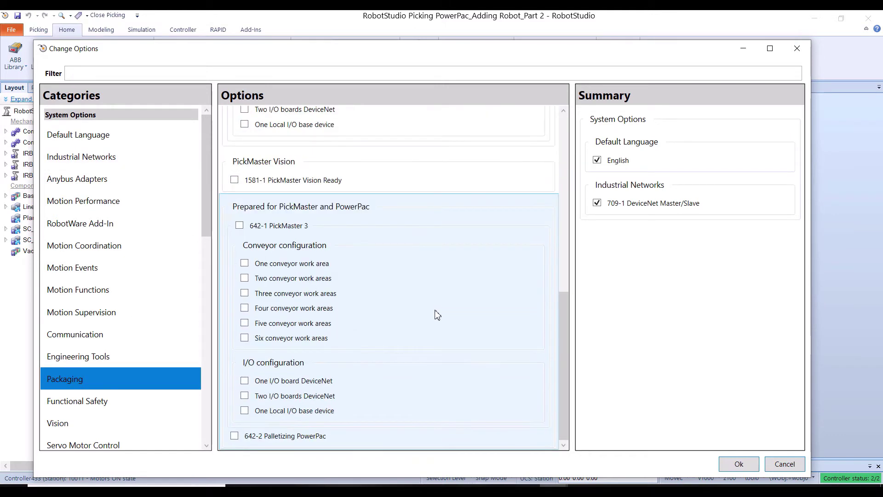
pyautogui.click(239, 225)
pyautogui.click(244, 278)
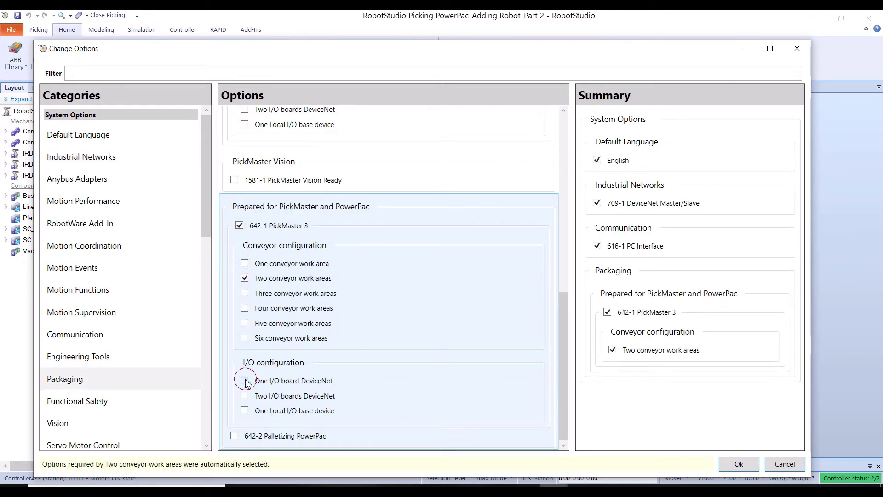
pyautogui.click(244, 381)
pyautogui.click(738, 464)
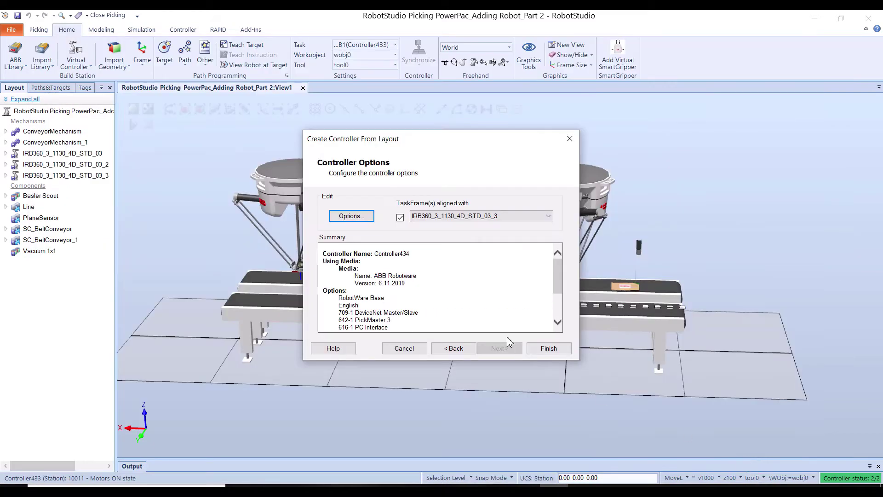
pyautogui.click(604, 349)
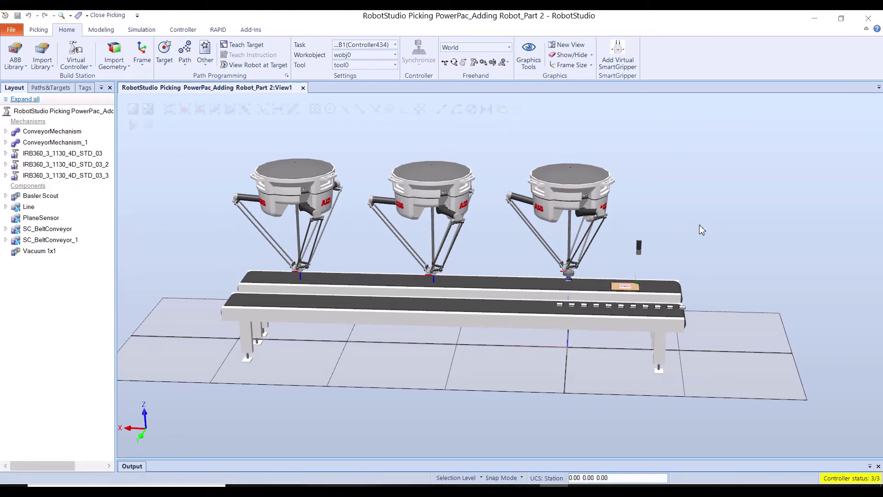
# Add Controller433 to the picking configuration with robot T_ROB1 and conveyor boards CNV1 and CNV2
pyautogui.click(46, 31)
pyautogui.click(19, 59)
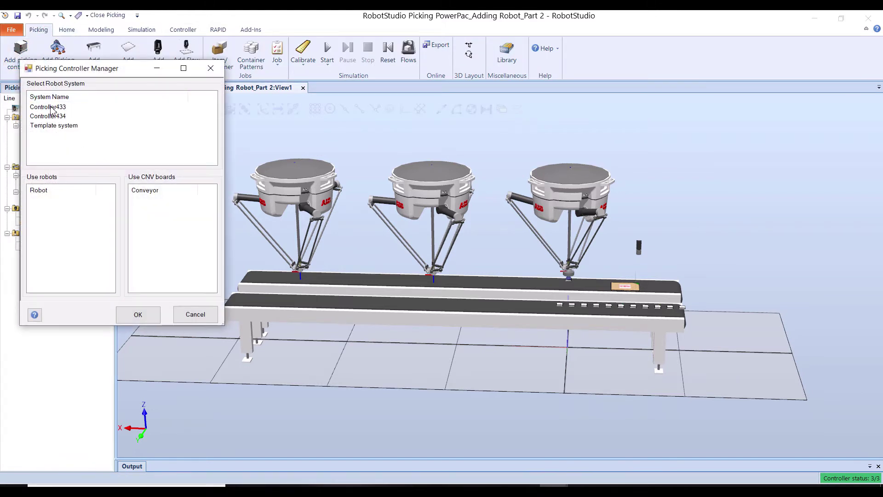
pyautogui.click(64, 107)
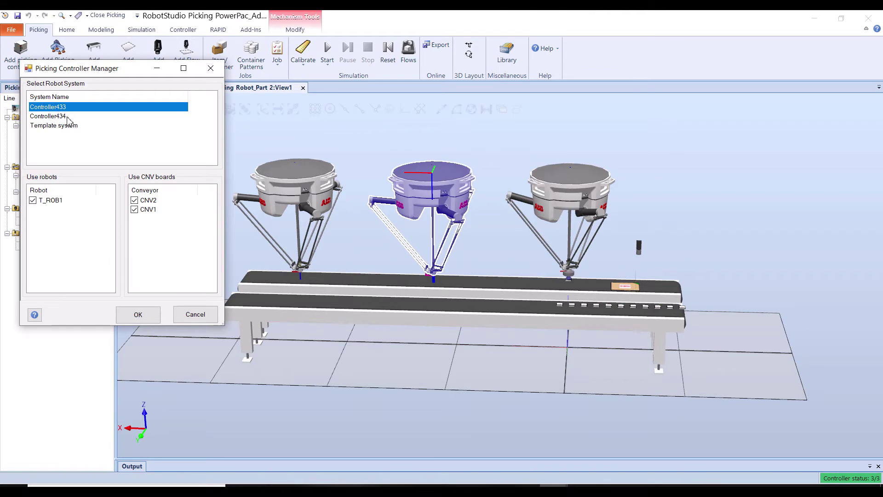
pyautogui.click(139, 315)
# Add Controller434 as another picking controller with robot T_ROB1 and conveyor boards CNV1 and CNV2
pyautogui.click(20, 54)
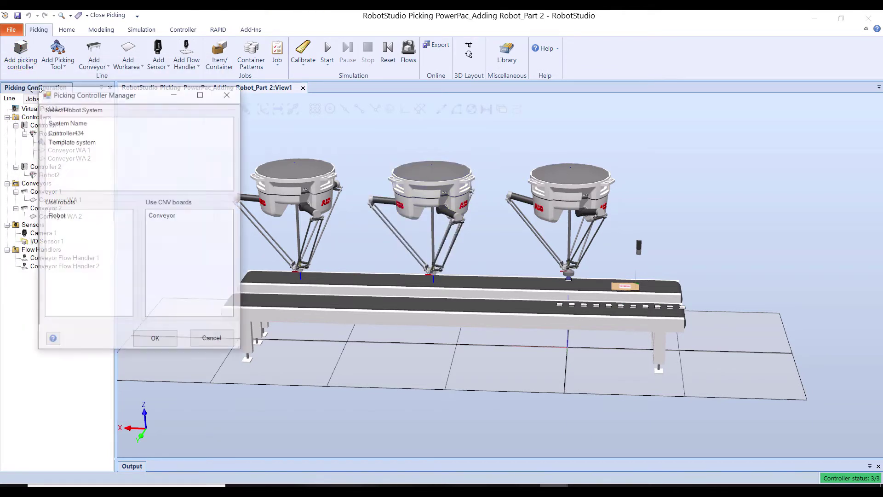
pyautogui.click(70, 132)
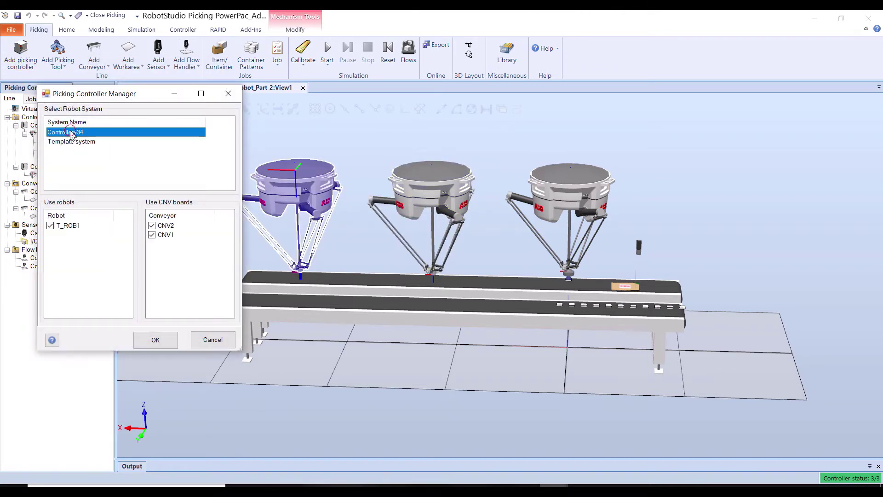
pyautogui.click(159, 341)
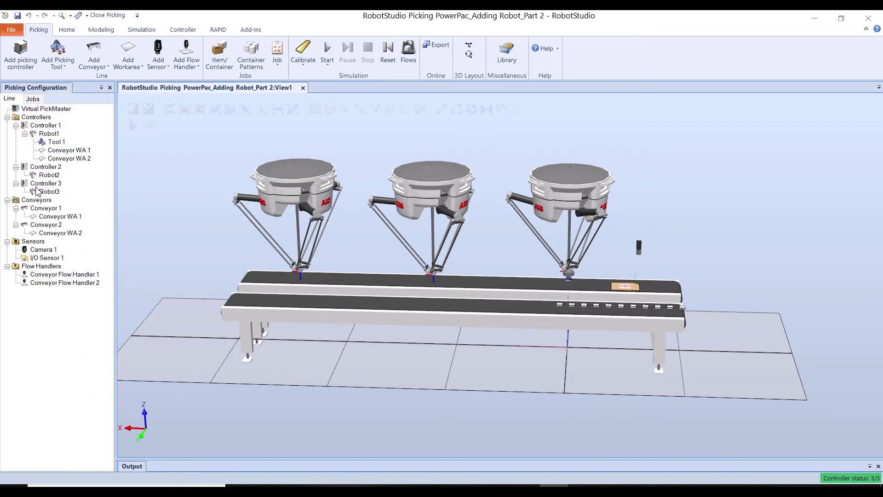
pyautogui.click(16, 166)
pyautogui.click(17, 167)
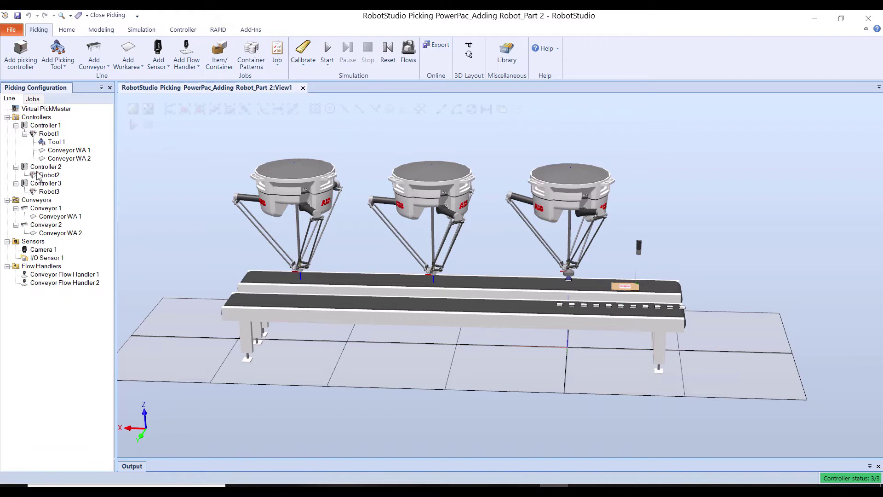
# Add a Vacuum 1x1 picking tool to Robot2 on Controller 2, using the default load
pyautogui.click(65, 67)
pyautogui.moveTo(71, 79)
pyautogui.click(177, 113)
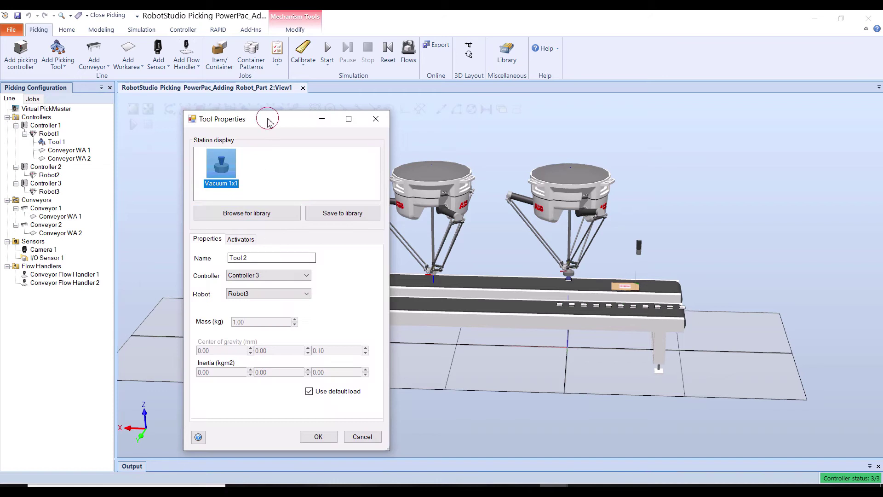
pyautogui.moveTo(270, 122); pyautogui.dragTo(185, 78)
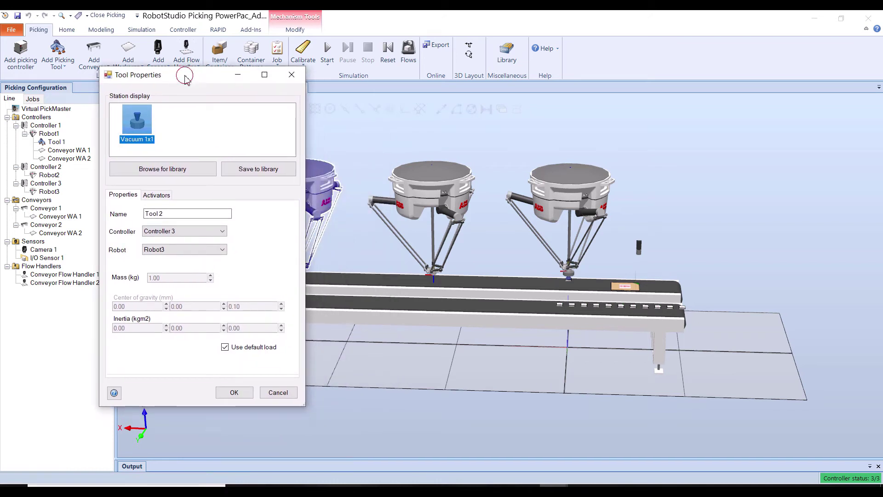
pyautogui.click(181, 233)
pyautogui.click(182, 245)
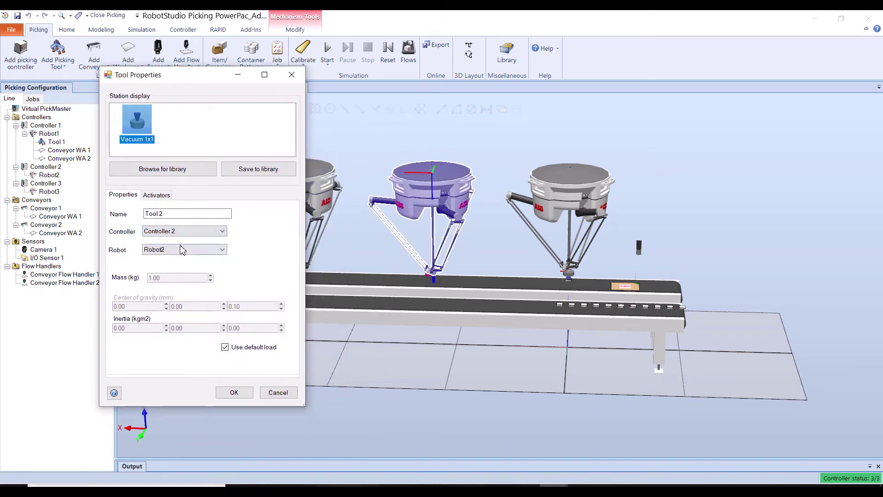
pyautogui.click(247, 393)
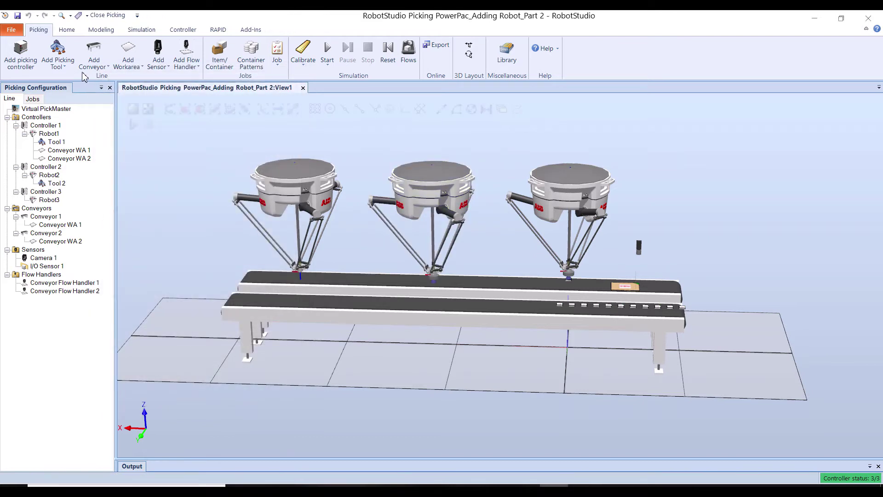
# Add a Vacuum 1x1 picking tool to Robot3 on Controller 3, using the default load
pyautogui.click(67, 68)
pyautogui.moveTo(73, 79)
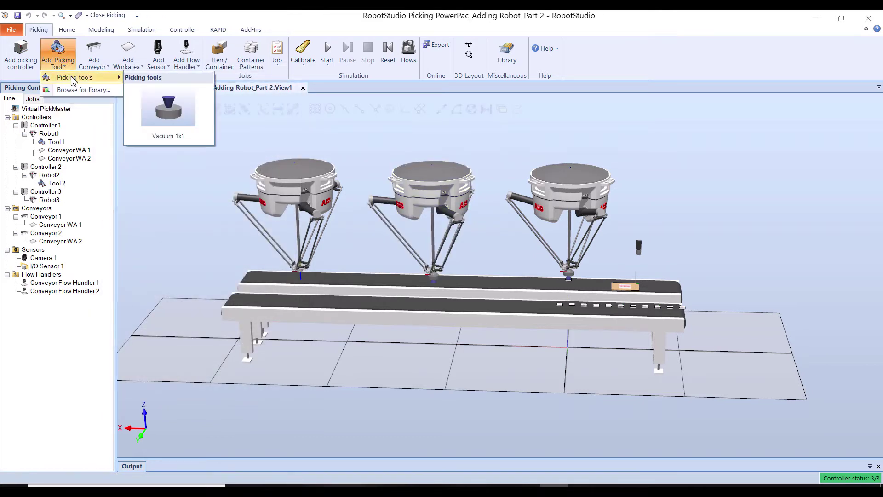
pyautogui.click(168, 113)
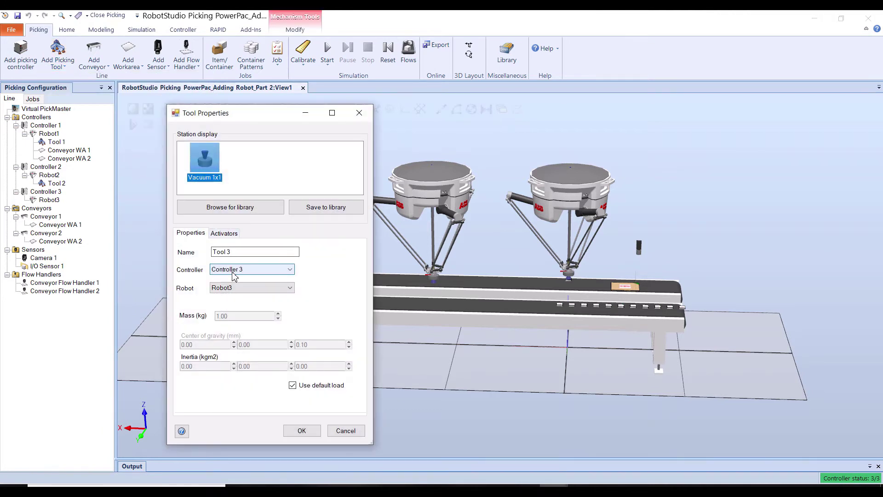
pyautogui.click(302, 430)
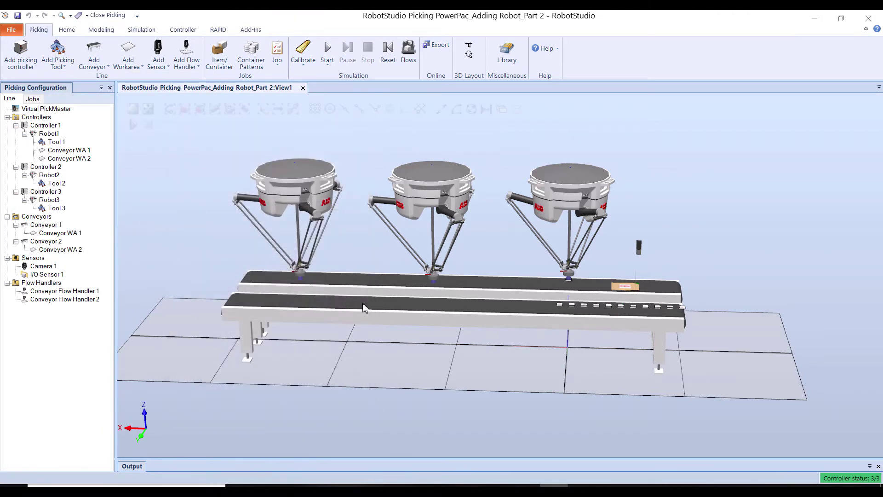
# Add a pick conveyor work area for Robot2 on Conveyor 1, with board CNV1, work area order 2 and selection index 1
pyautogui.keyDown('ctrl'); pyautogui.keyDown('shift'); pyautogui.moveTo(362, 256); pyautogui.dragTo(335, 284); pyautogui.keyUp('shift'); pyautogui.keyUp('ctrl')
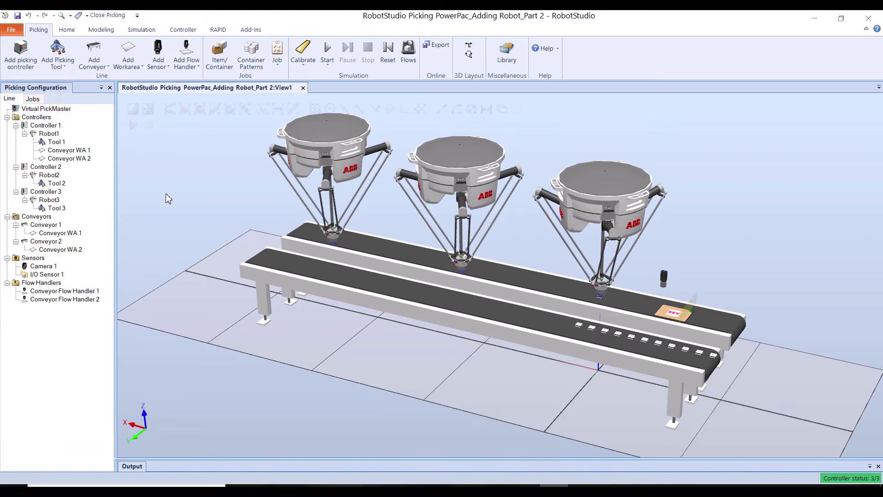
pyautogui.click(136, 65)
pyautogui.click(141, 77)
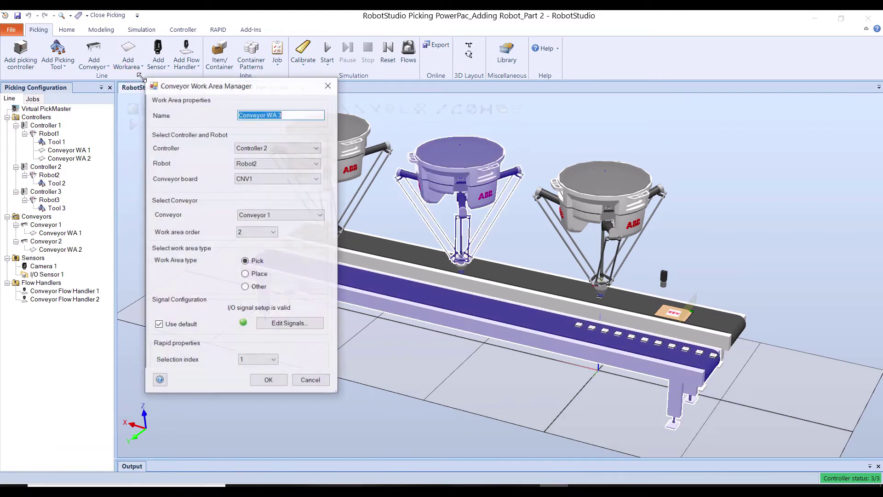
pyautogui.moveTo(206, 92); pyautogui.dragTo(154, 73)
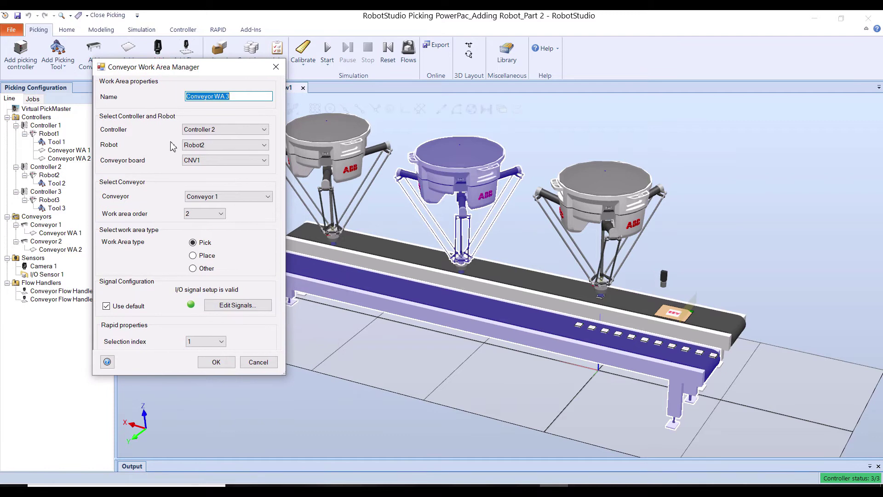
pyautogui.click(217, 362)
# Add a place conveyor work area for Robot2 on Conveyor 2, with board CNV2, work area order 2 and selection index 2
pyautogui.click(134, 69)
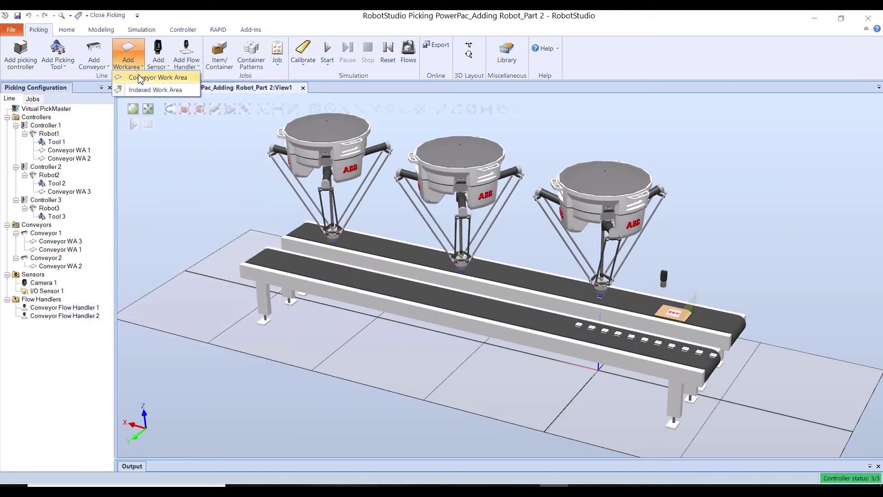
pyautogui.click(139, 77)
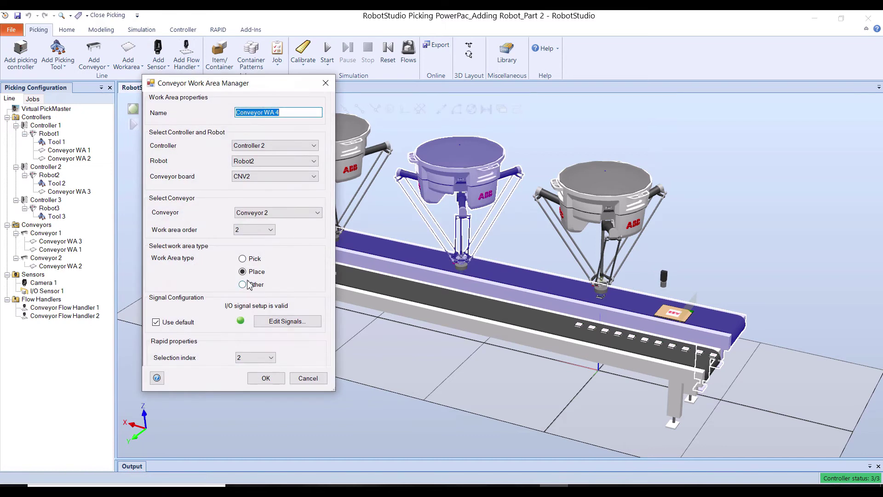
pyautogui.click(266, 378)
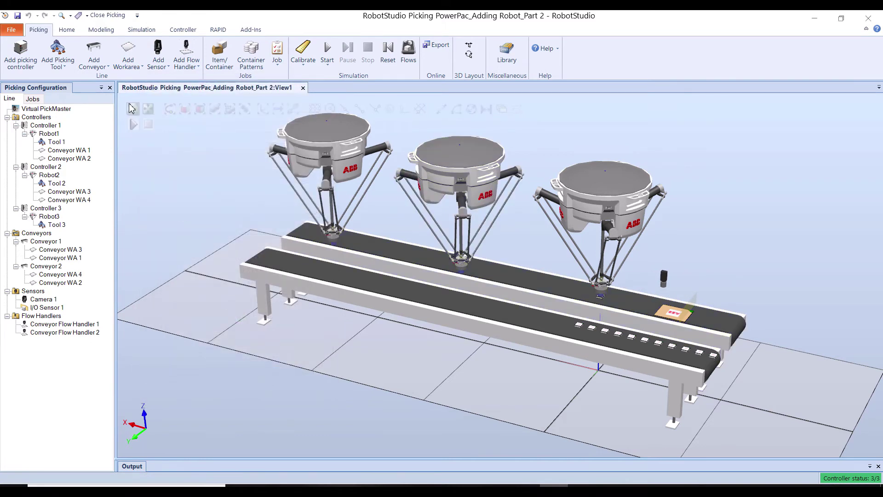
# Add a pick conveyor work area for Robot3 on Conveyor 1, with board CNV1, work area order 3 and selection index 1
pyautogui.click(135, 69)
pyautogui.click(145, 81)
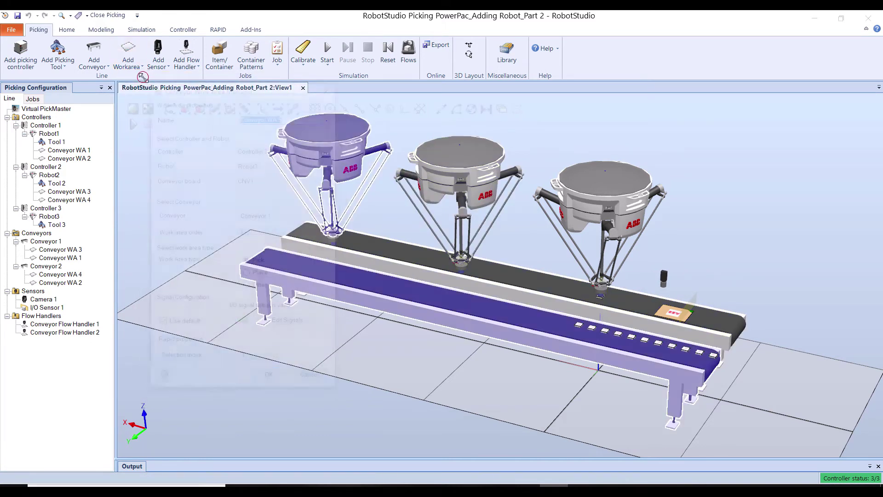
pyautogui.moveTo(192, 82); pyautogui.dragTo(118, 82)
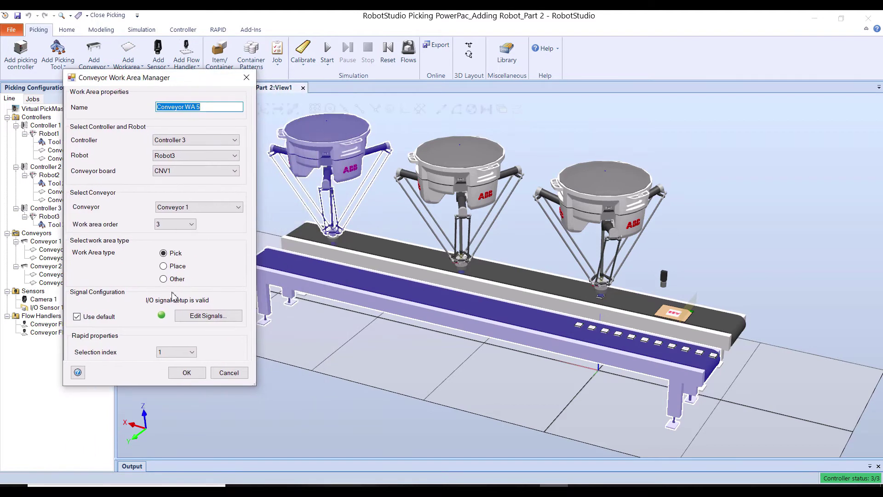
pyautogui.click(187, 373)
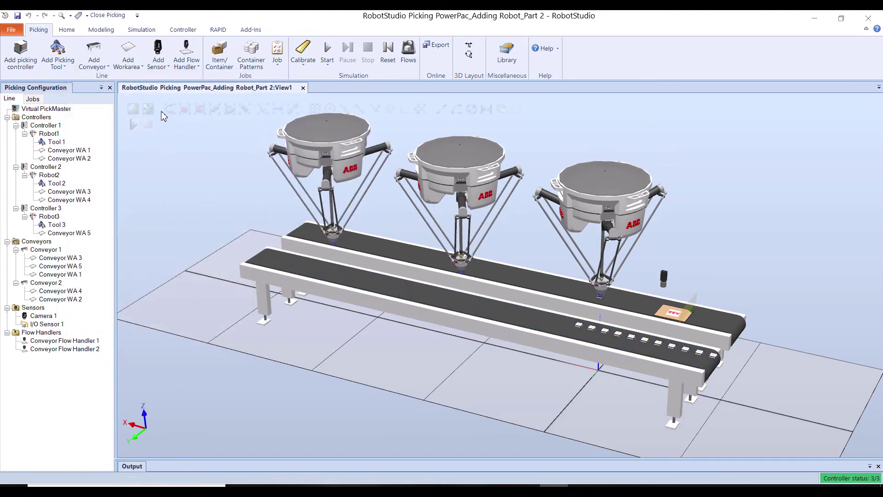
# Add a place conveyor work area for Robot3 on Conveyor 2, with board CNV2, work area order 3 and selection index 2
pyautogui.click(139, 72)
pyautogui.click(143, 81)
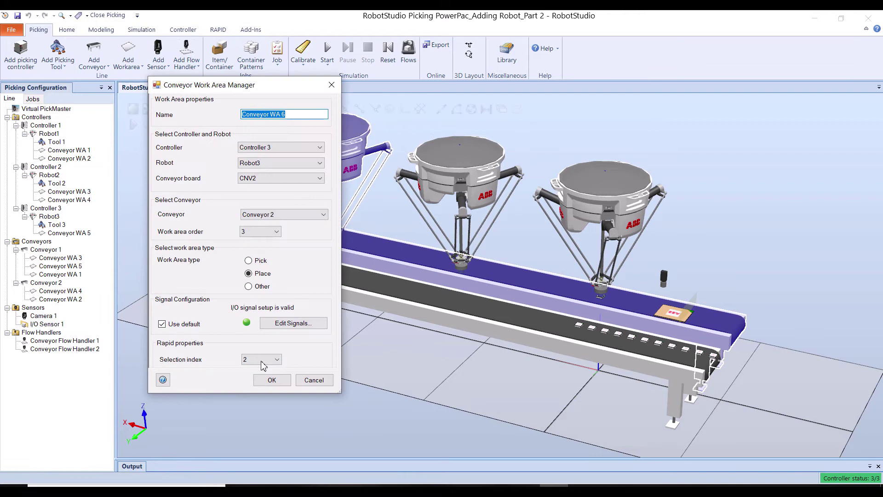
pyautogui.click(271, 379)
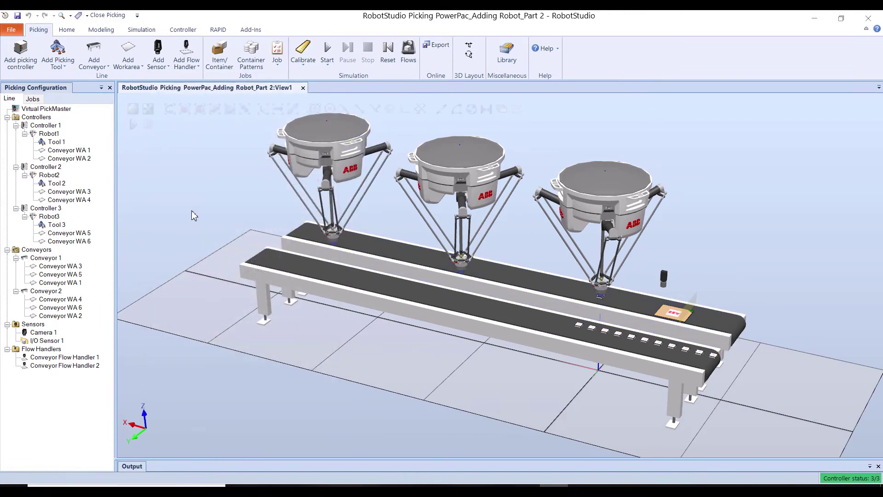
pyautogui.click(192, 211)
# Include Conveyor WA 3 and Conveyor WA 5 in the work areas of Conveyor Flow Handler 1
pyautogui.click(42, 349)
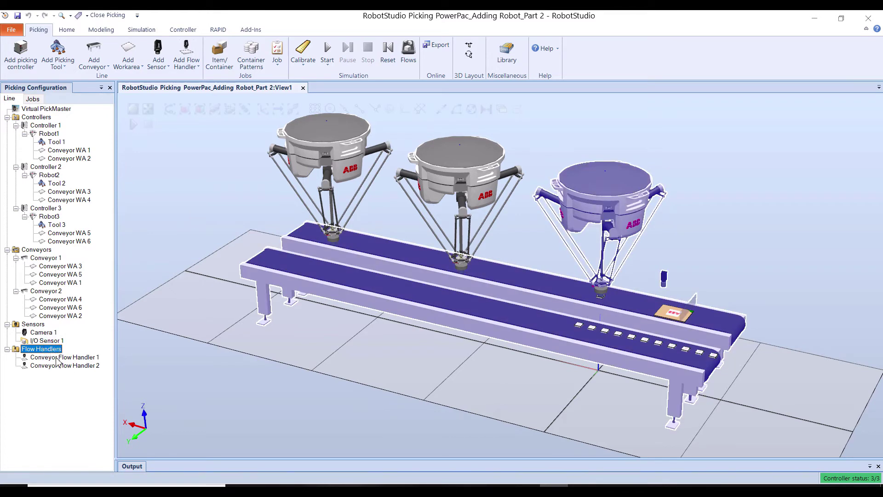
pyautogui.click(57, 358)
pyautogui.rightClick(58, 358)
pyautogui.click(86, 364)
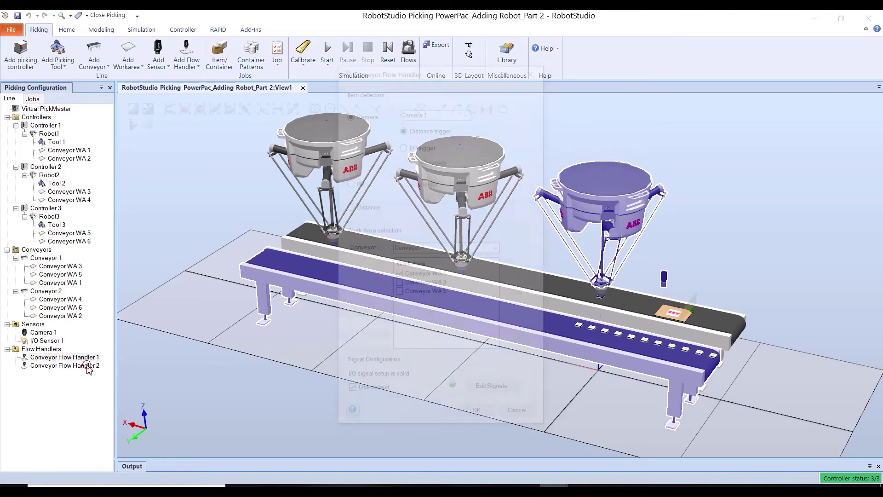
pyautogui.moveTo(452, 73); pyautogui.dragTo(621, 54)
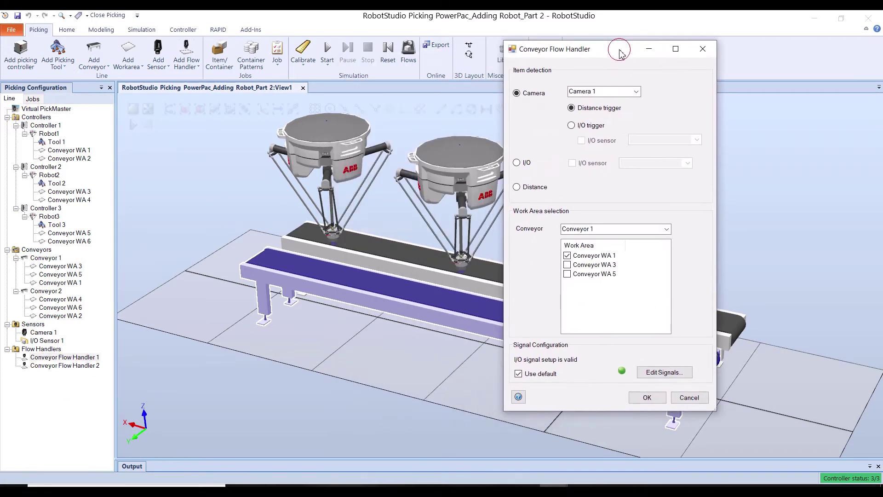
pyautogui.click(568, 265)
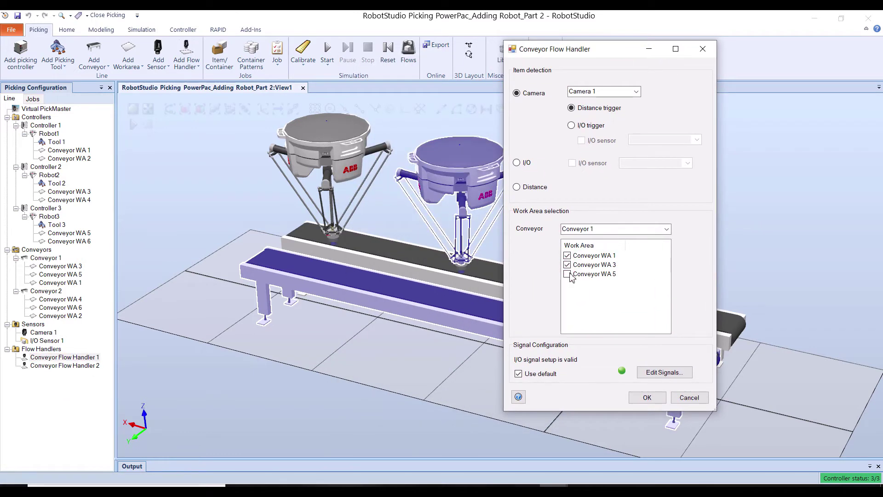
pyautogui.click(569, 274)
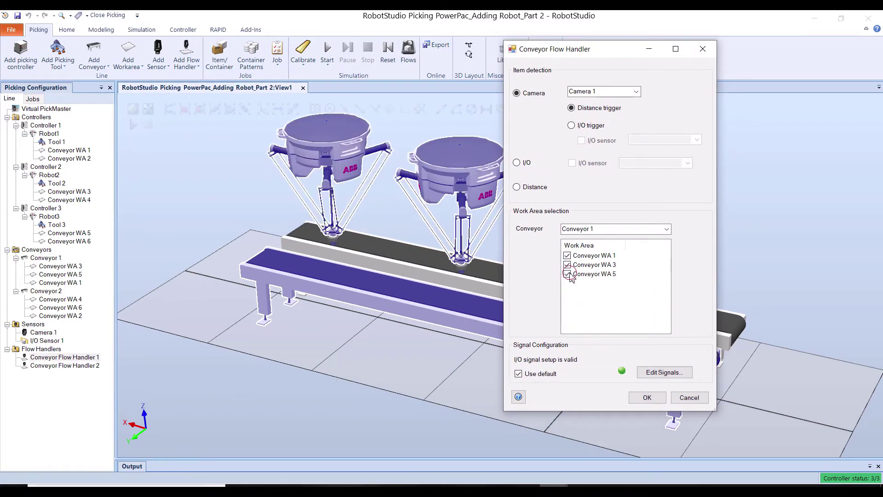
pyautogui.click(645, 396)
# Include Conveyor WA 4 and Conveyor WA 6 in the work areas of Conveyor Flow Handler 2
pyautogui.click(85, 366)
pyautogui.rightClick(85, 368)
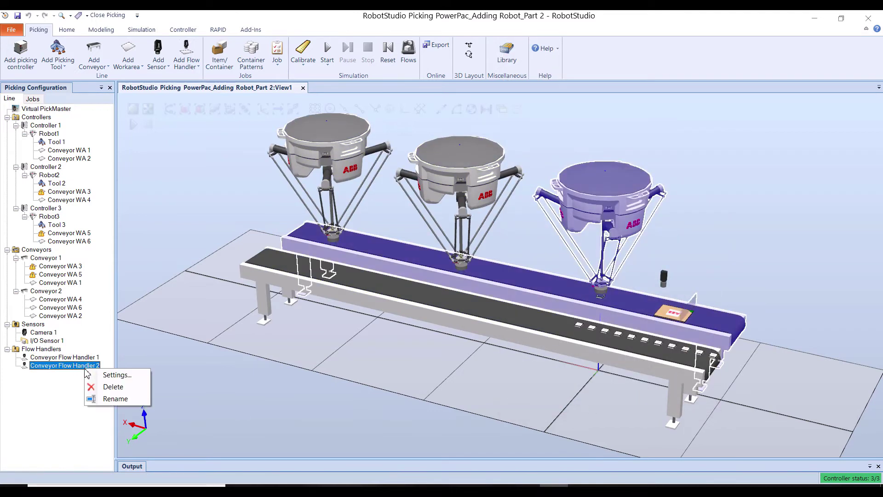
pyautogui.click(118, 375)
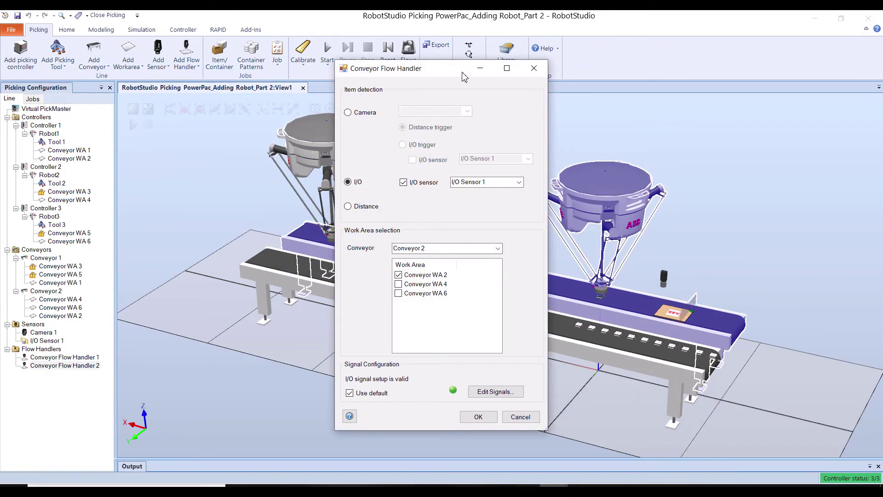
pyautogui.moveTo(464, 69); pyautogui.dragTo(720, 59)
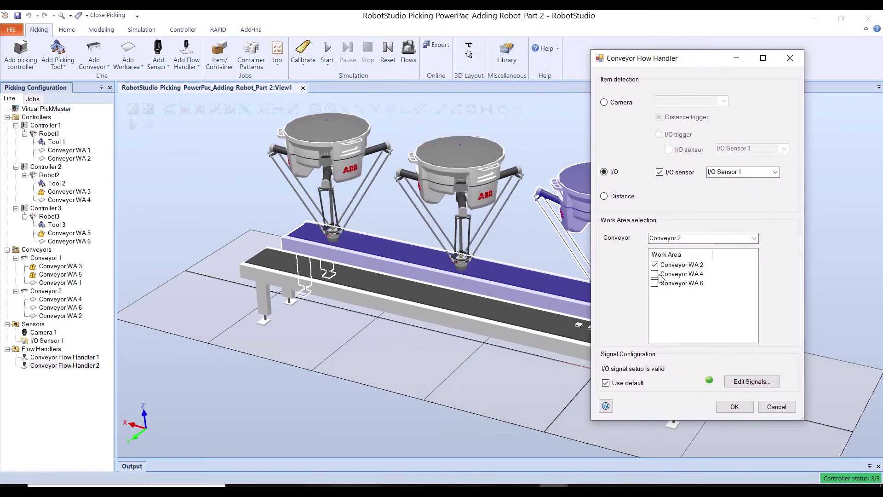
pyautogui.click(654, 274)
pyautogui.click(654, 284)
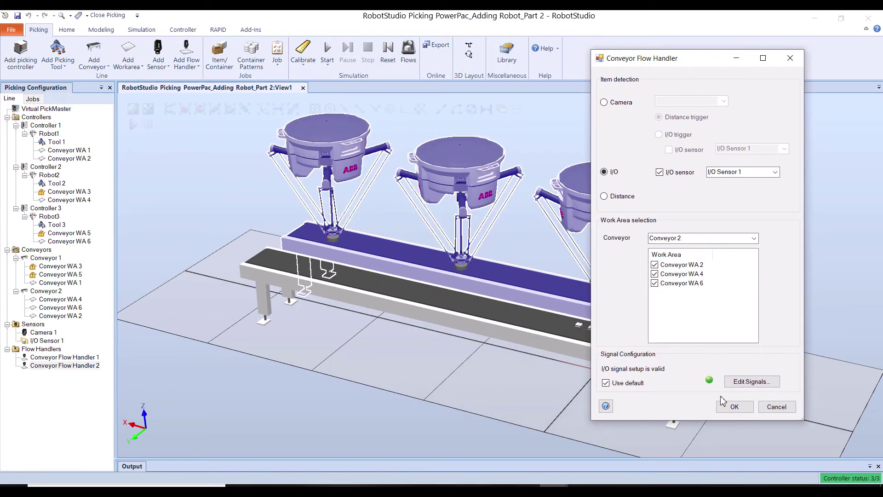
pyautogui.click(731, 405)
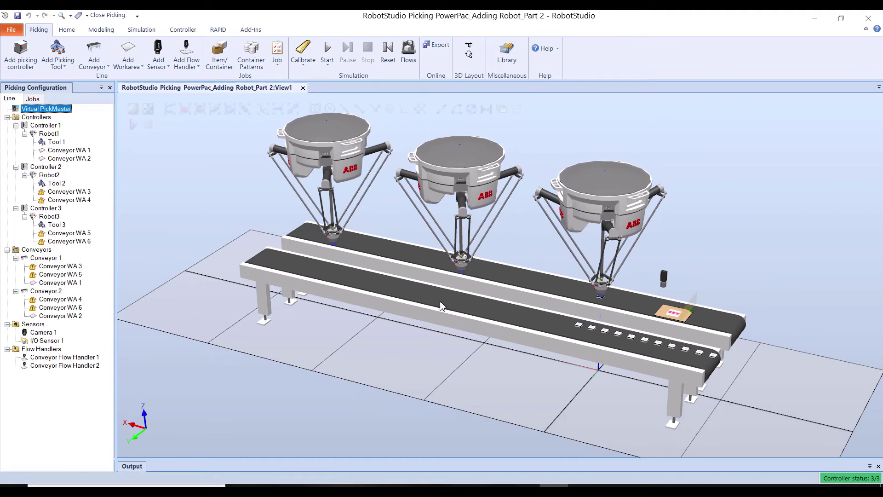
pyautogui.click(179, 175)
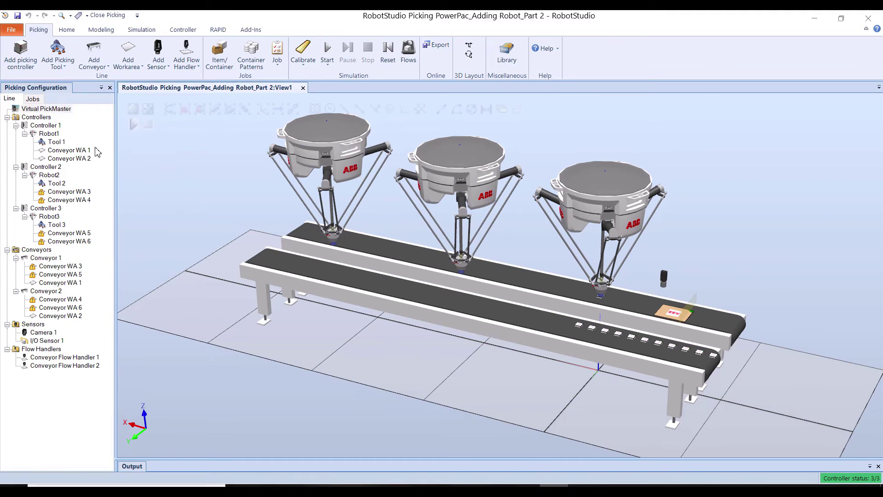
# In Job 1, enable Item1 picking at Conveyor WA 3 and 5 and placing at Conveyor WA 4 and 6, and apply the changes
pyautogui.click(33, 99)
pyautogui.rightClick(36, 117)
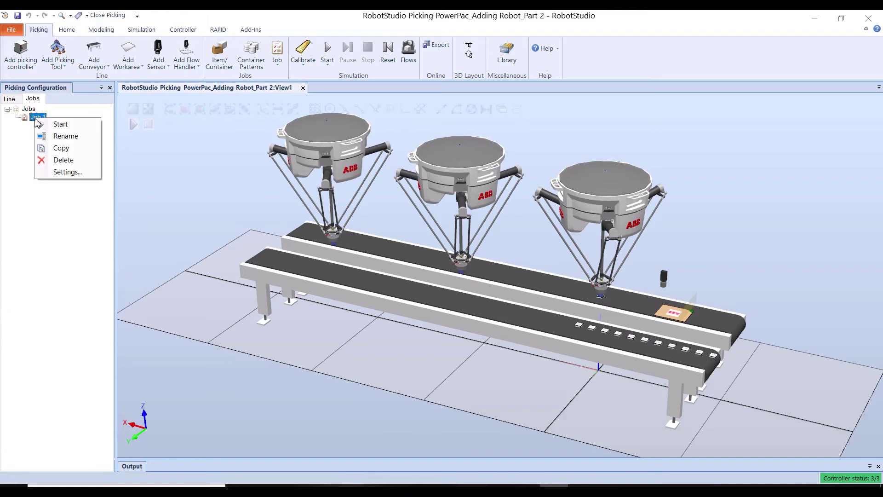
pyautogui.click(66, 172)
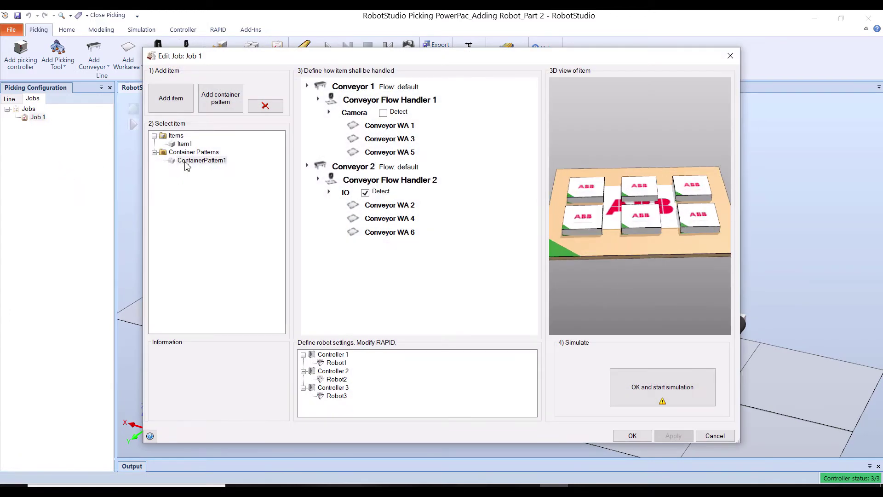
pyautogui.click(184, 144)
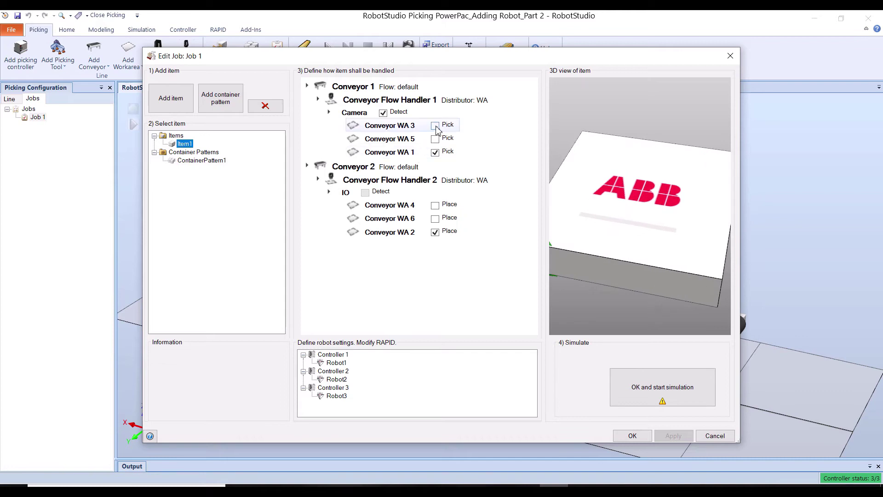
pyautogui.click(435, 139)
pyautogui.click(435, 139)
pyautogui.click(435, 205)
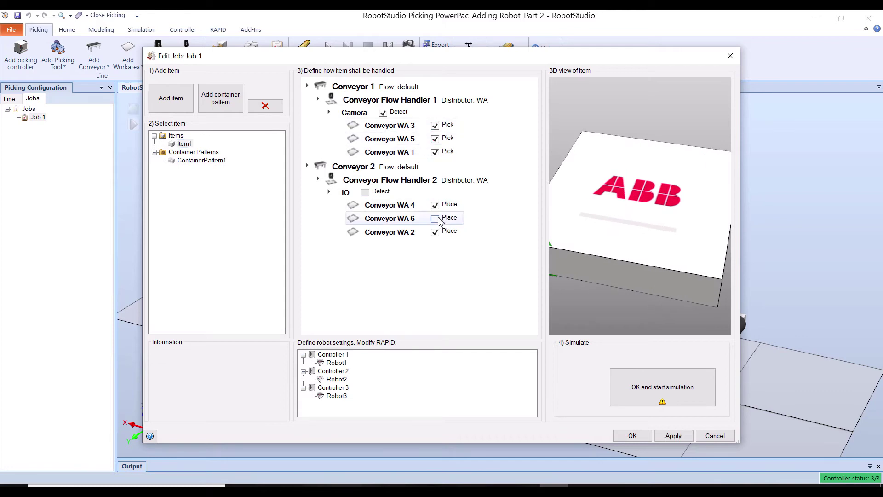
pyautogui.click(435, 219)
pyautogui.click(207, 161)
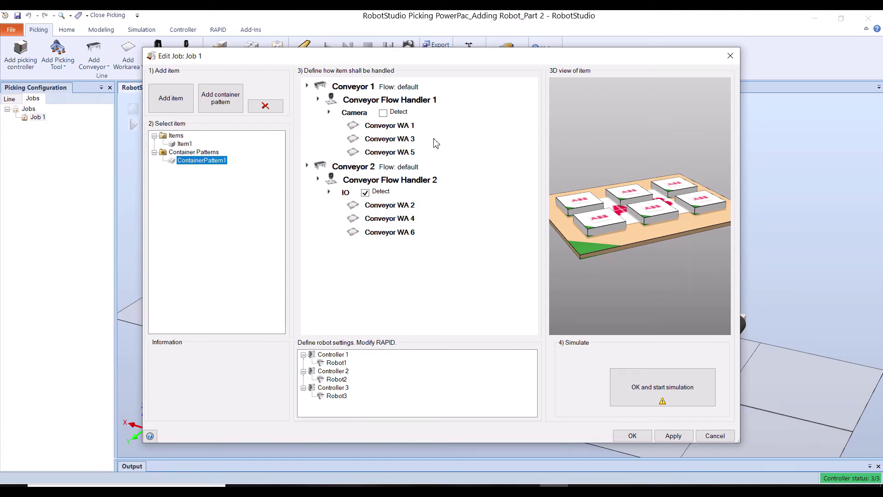
pyautogui.click(673, 435)
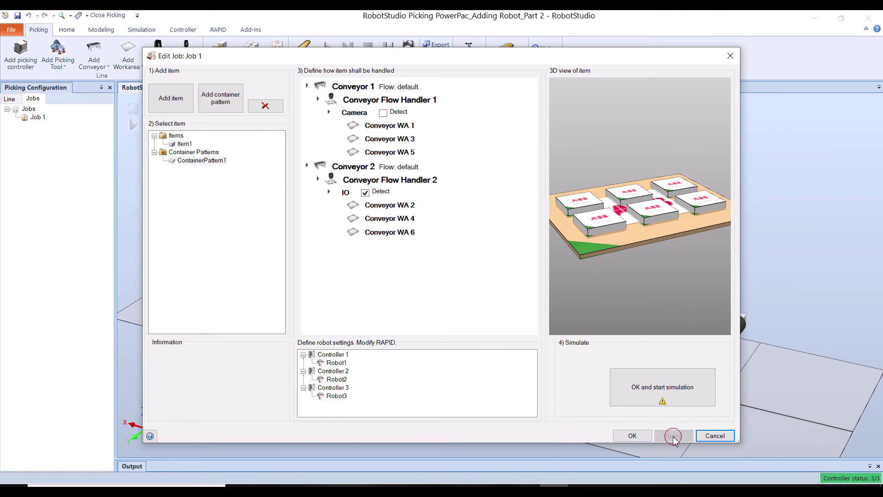
pyautogui.click(635, 437)
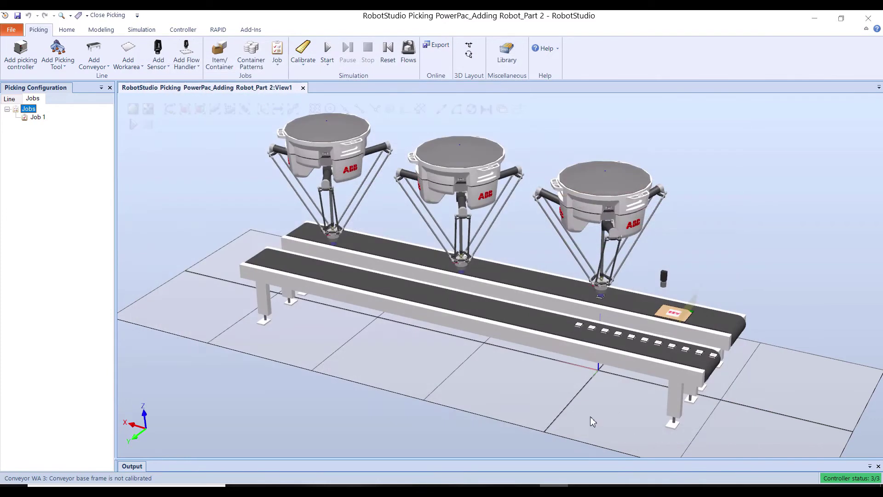
# Calibrate the conveyor work areas, accept the restart of the virtual controllers, and save the station
pyautogui.click(301, 71)
pyautogui.click(316, 87)
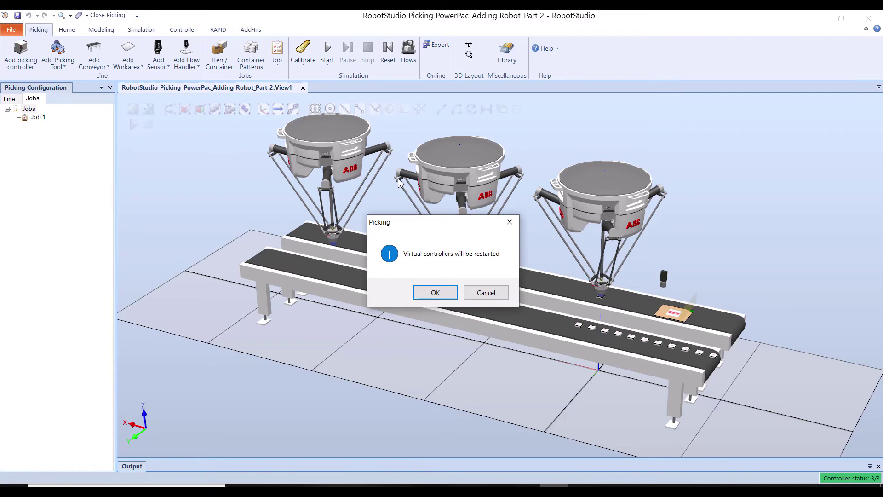
pyautogui.click(450, 297)
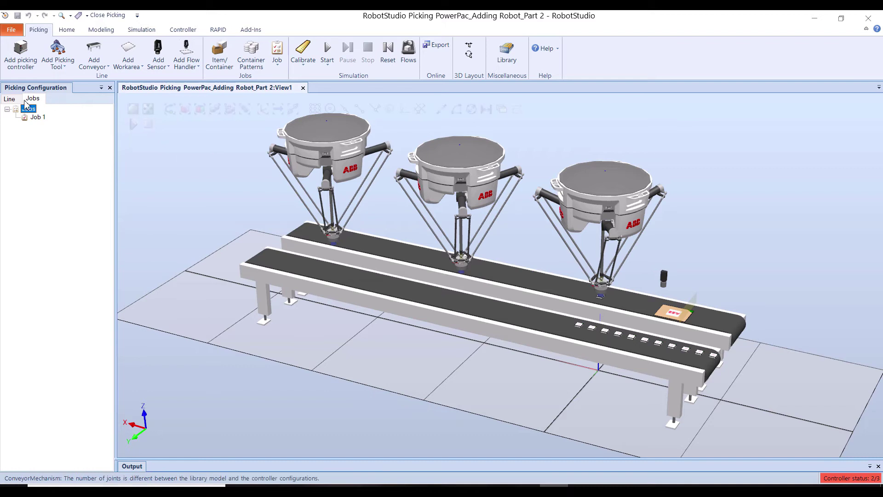
pyautogui.click(10, 99)
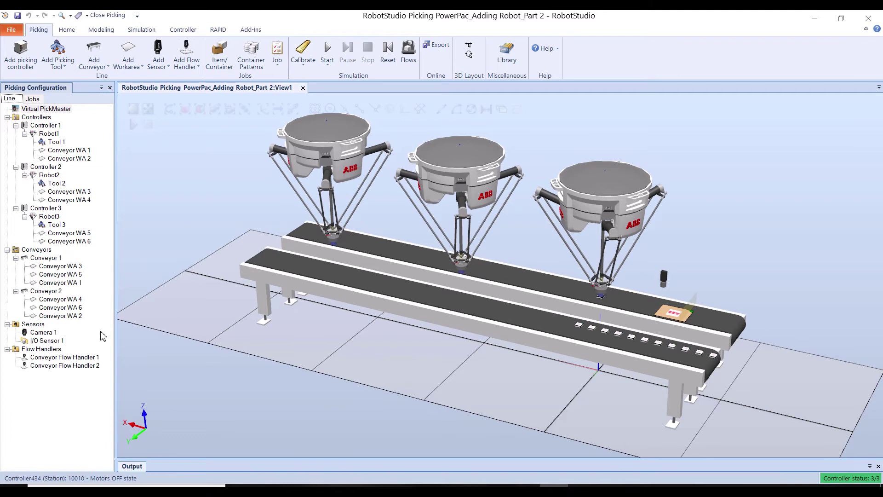
pyautogui.click(18, 15)
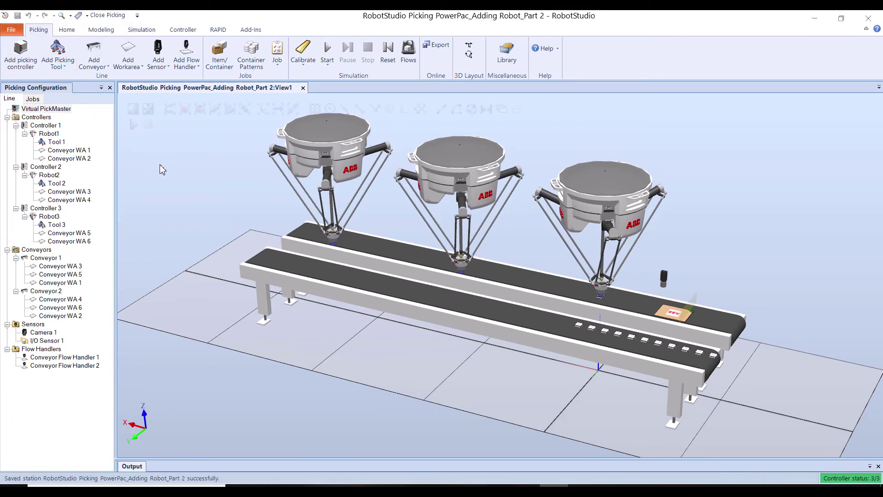
# Start the picking simulation with Quick Start
pyautogui.click(327, 69)
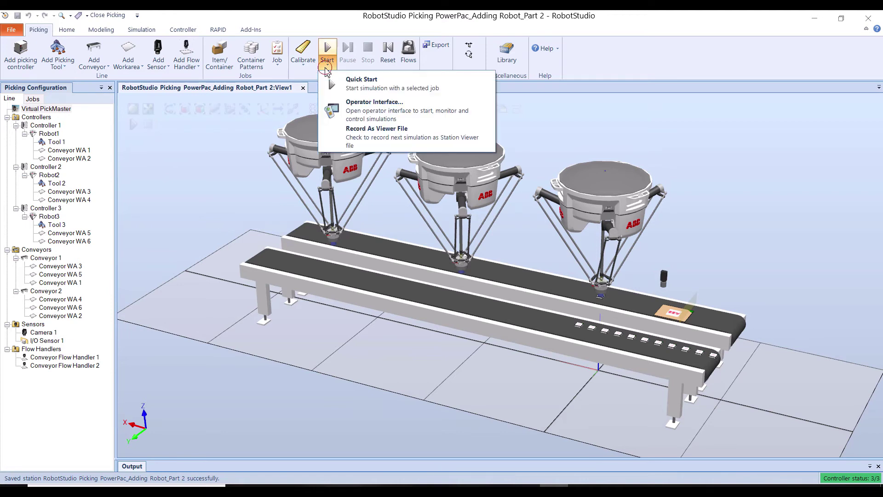
pyautogui.click(379, 89)
pyautogui.scroll(-4, 272, 180)
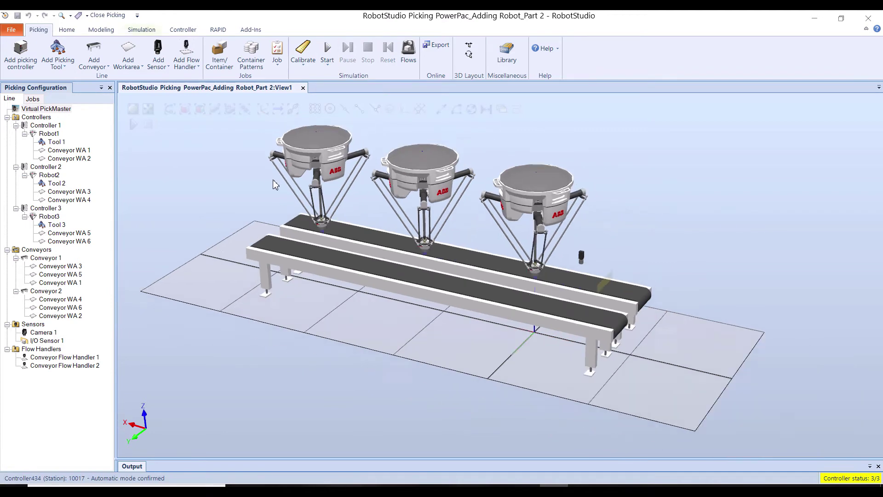
pyautogui.scroll(2, 575, 223)
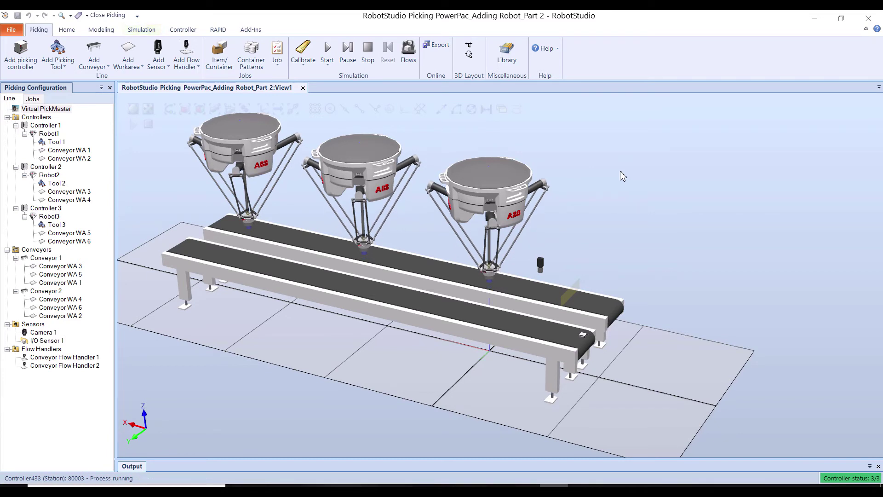
# Open the operator interface for the running simulation and view the robots and conveyors from a lower angle
pyautogui.click(327, 59)
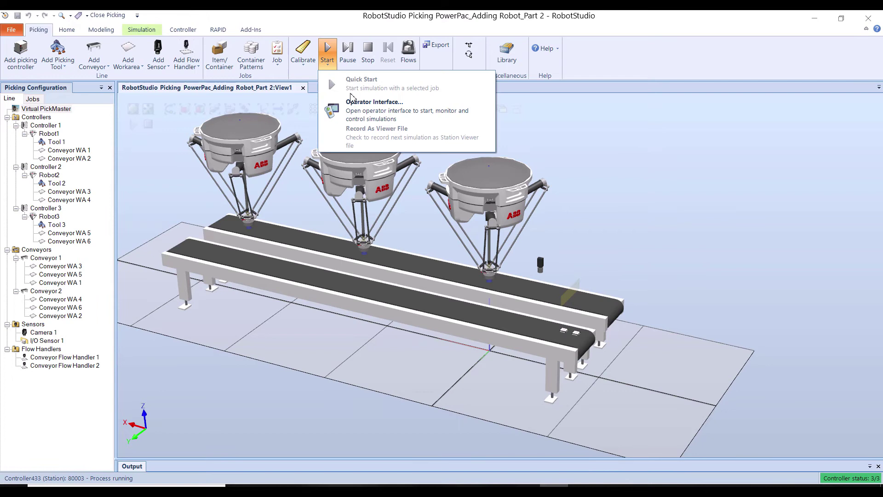
pyautogui.click(358, 104)
pyautogui.scroll(3, 259, 307)
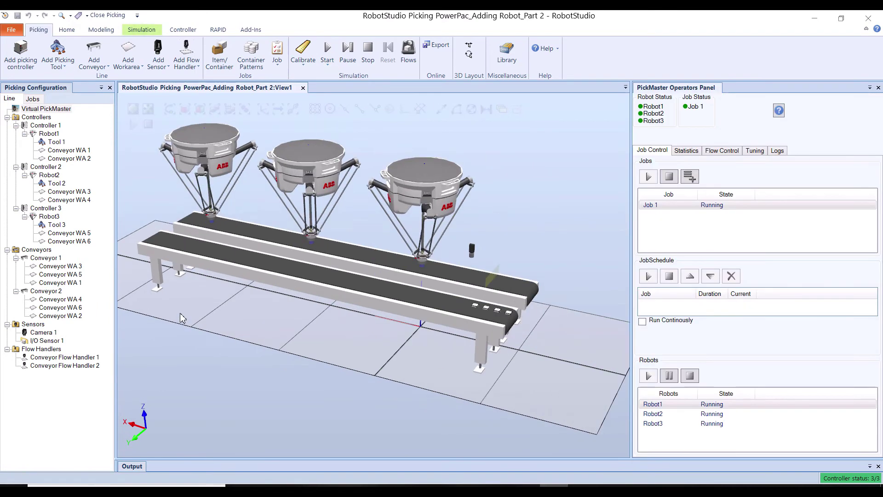
pyautogui.scroll(-2, 259, 307)
pyautogui.keyDown('ctrl'); pyautogui.keyDown('shift'); pyautogui.moveTo(271, 213); pyautogui.dragTo(277, 199); pyautogui.keyUp('shift'); pyautogui.keyUp('ctrl')
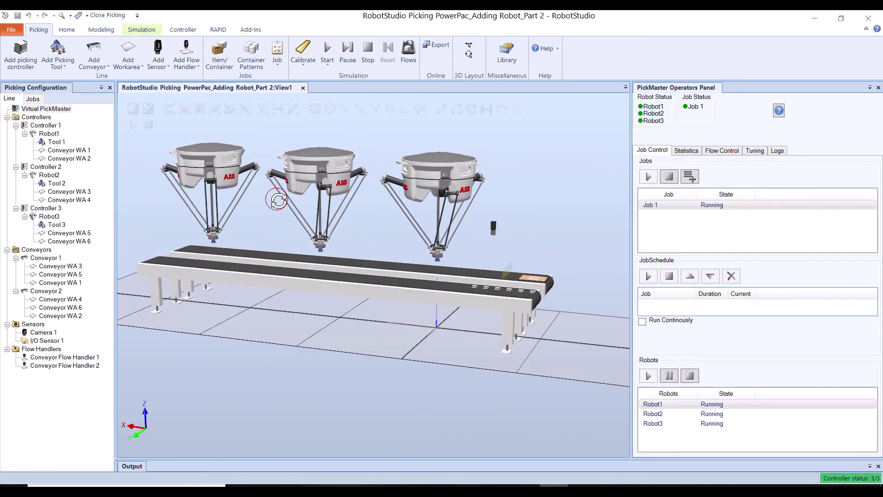
# Set the speeds of Conveyor 1 and Conveyor 2 to 100 mm/s in the operator interface's flow control
pyautogui.click(753, 152)
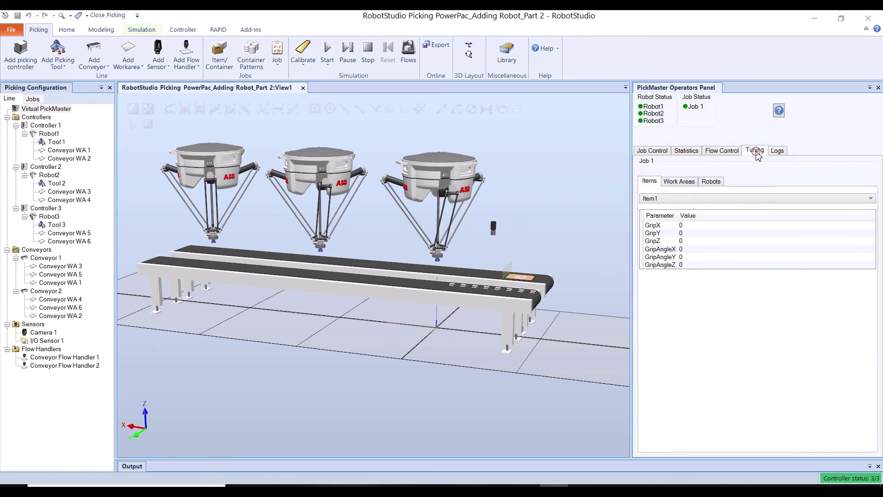
pyautogui.click(680, 181)
pyautogui.click(724, 152)
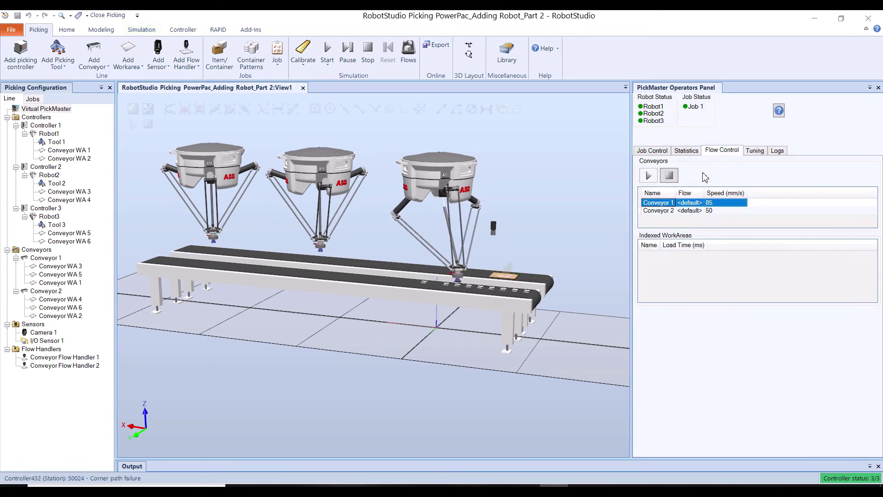
pyautogui.click(716, 203)
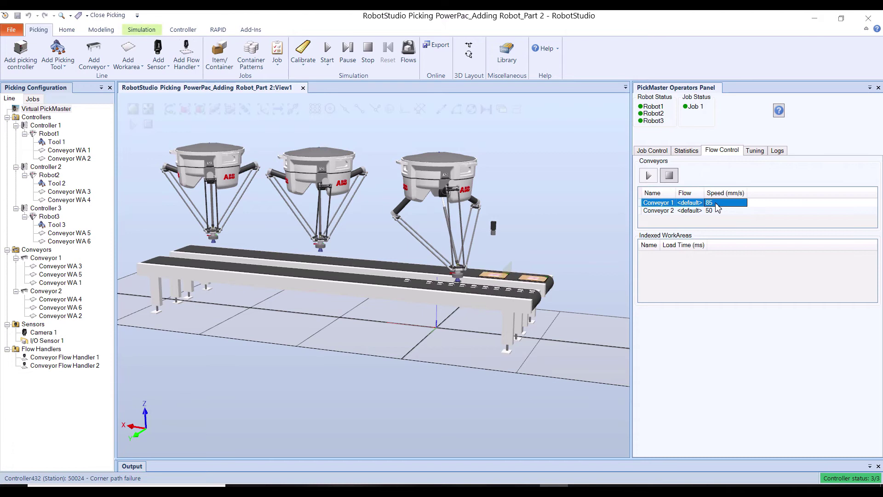
pyautogui.write('100')
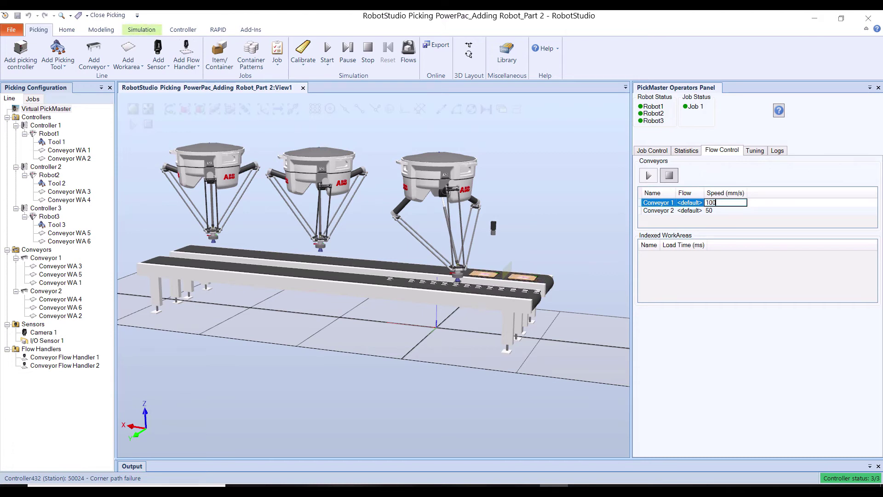
pyautogui.click(749, 376)
pyautogui.click(716, 211)
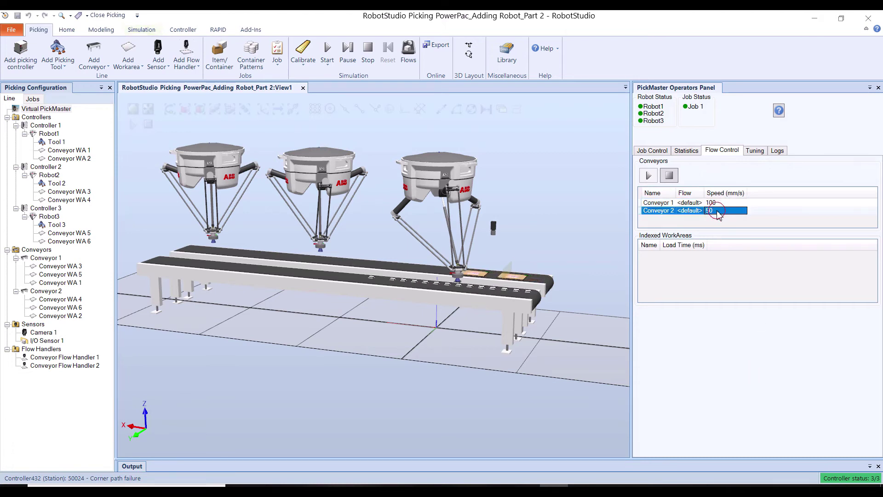
pyautogui.write('100')
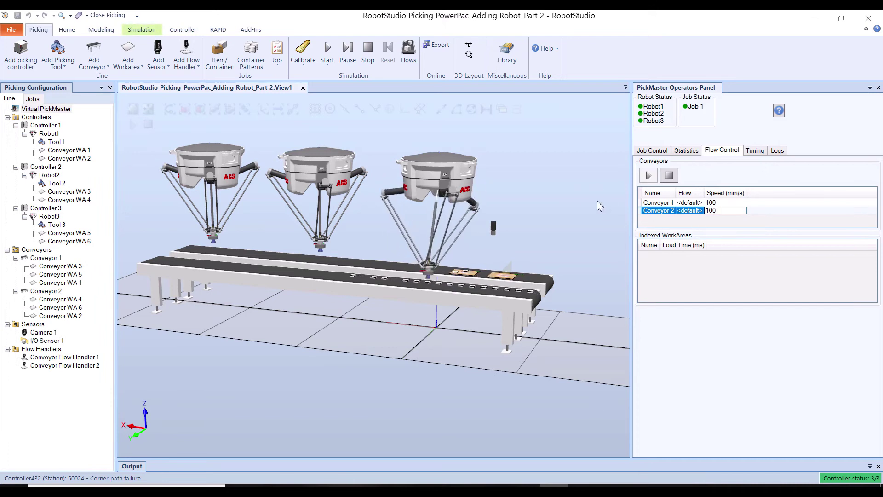
pyautogui.click(595, 200)
# Set the speed of Conveyor 1 to 200 mm/s and the speed of Conveyor 2 to 150 mm/s
pyautogui.keyDown('ctrl'); pyautogui.keyDown('shift'); pyautogui.moveTo(539, 225); pyautogui.dragTo(536, 237); pyautogui.keyUp('shift'); pyautogui.keyUp('ctrl')
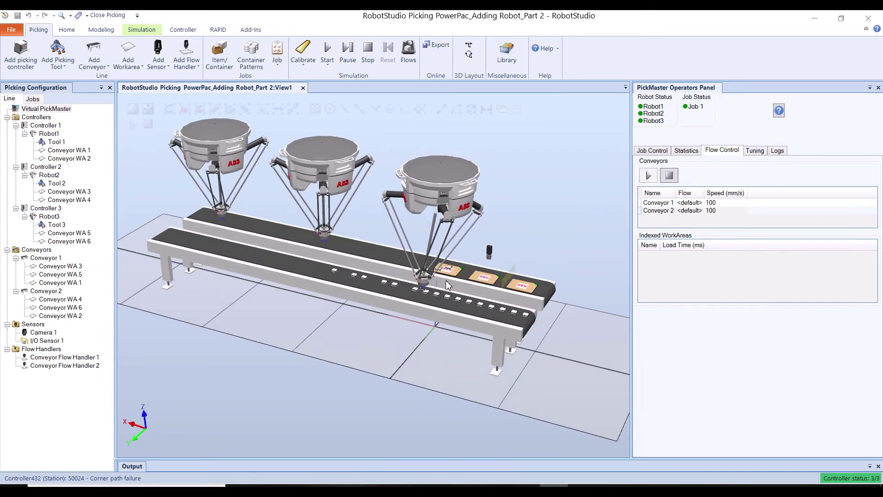
pyautogui.keyDown('ctrl'); pyautogui.keyDown('shift'); pyautogui.moveTo(448, 285); pyautogui.dragTo(599, 241); pyautogui.keyUp('shift'); pyautogui.keyUp('ctrl')
pyautogui.click(725, 202)
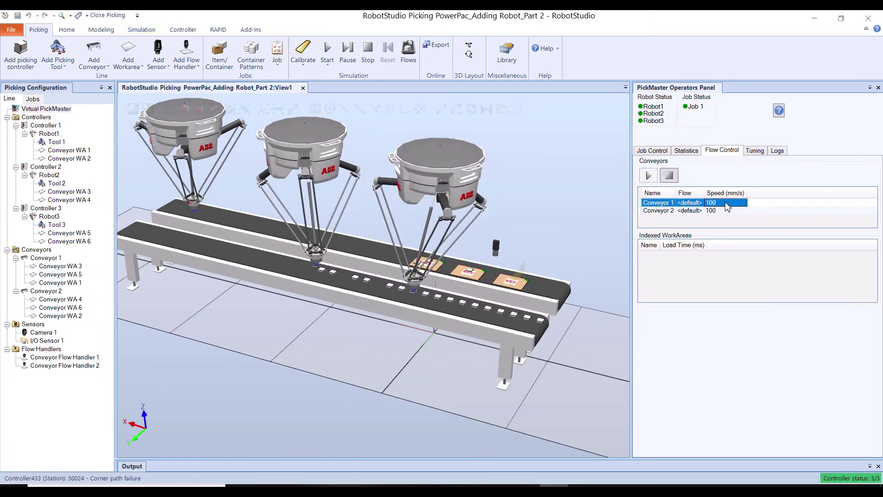
pyautogui.click(725, 202)
pyautogui.write('200')
pyautogui.click(587, 191)
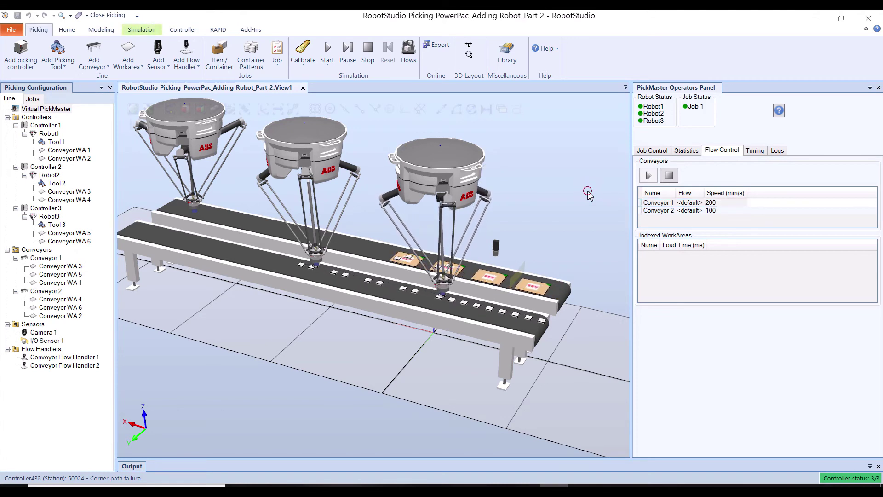
pyautogui.doubleClick(723, 211)
pyautogui.write('150')
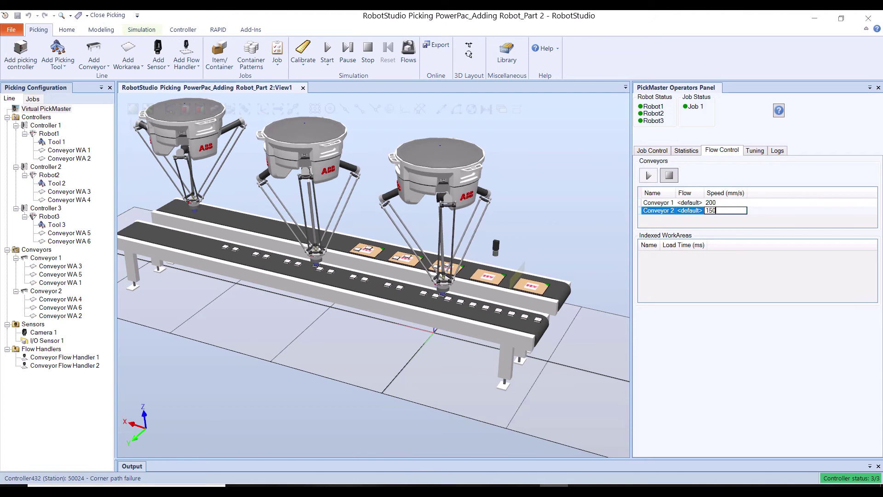
pyautogui.click(731, 337)
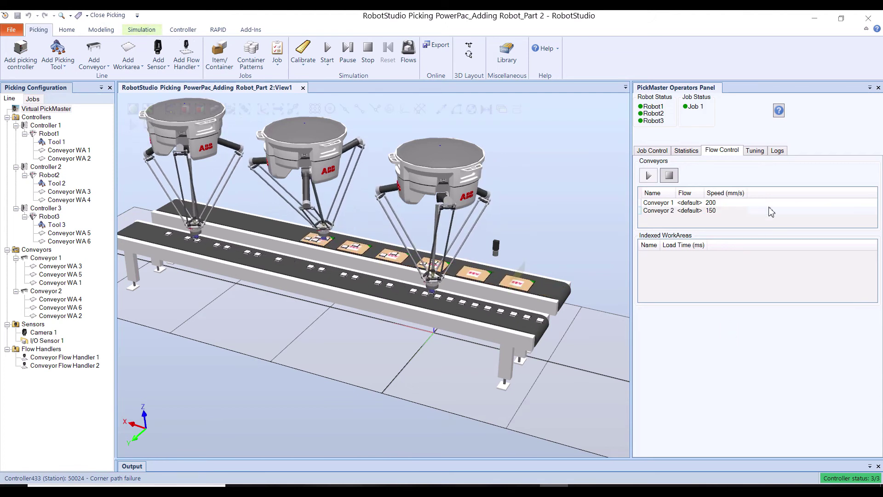
# Compare the tuning parameters of Conveyor WA 1 and Conveyor WA 3, and set Conveyor WA 3's ConveyorEnter to -300
pyautogui.click(754, 150)
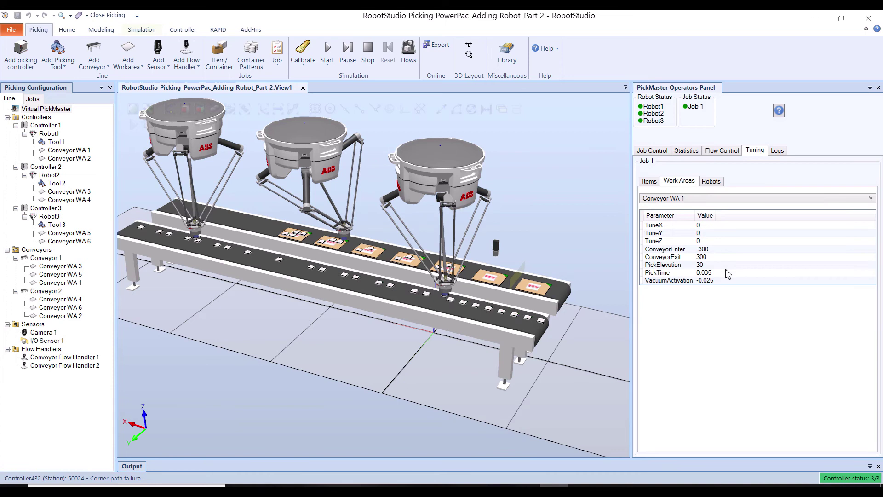
pyautogui.click(700, 198)
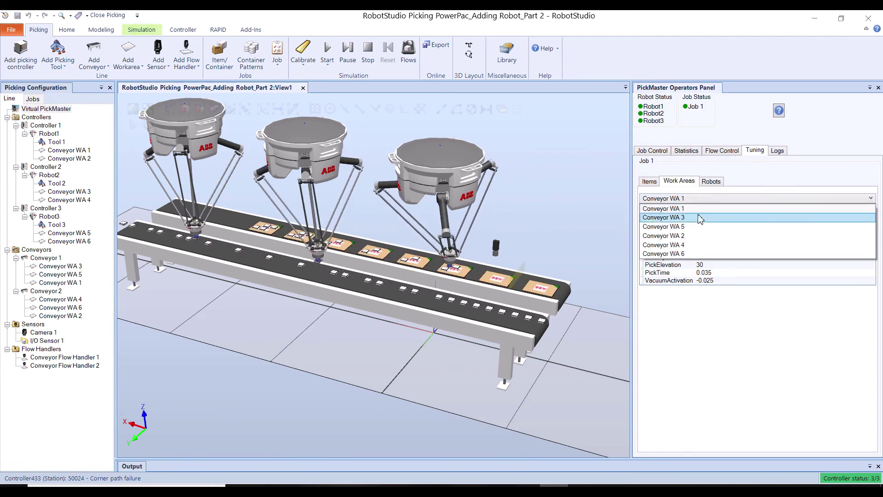
pyautogui.click(700, 218)
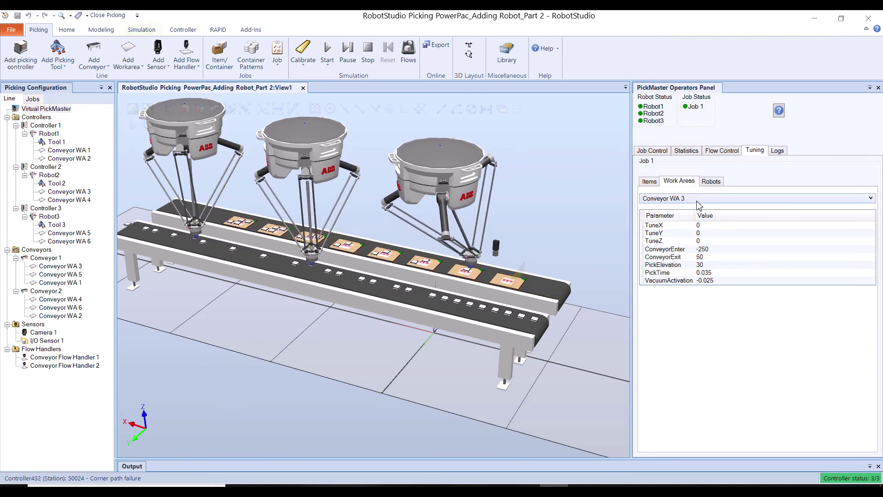
pyautogui.click(697, 200)
pyautogui.click(698, 208)
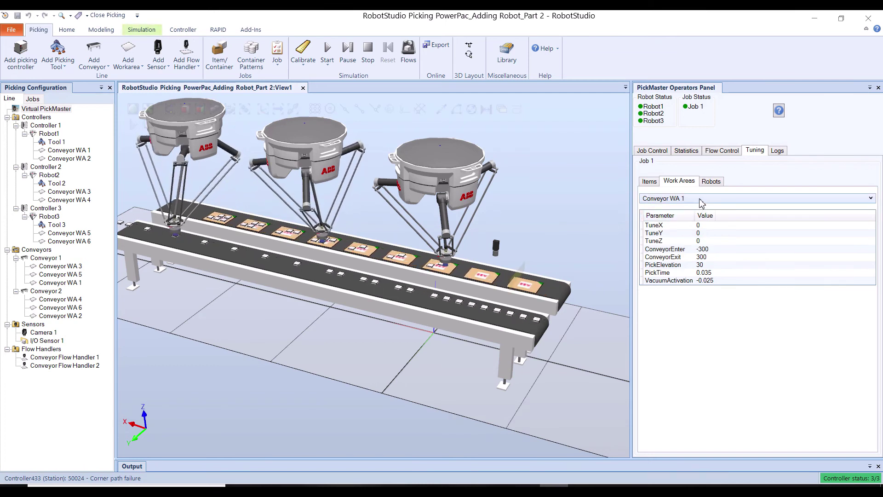
pyautogui.click(698, 199)
pyautogui.click(698, 217)
pyautogui.click(711, 250)
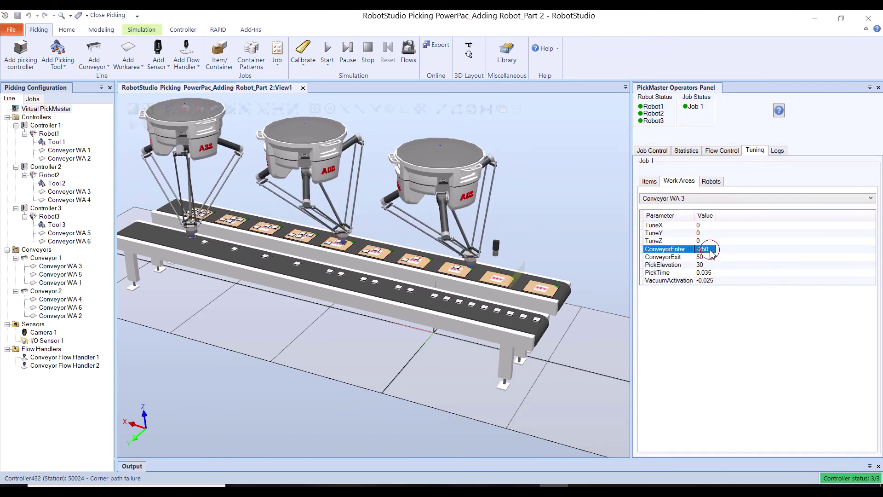
pyautogui.click(711, 250)
pyautogui.write('-300')
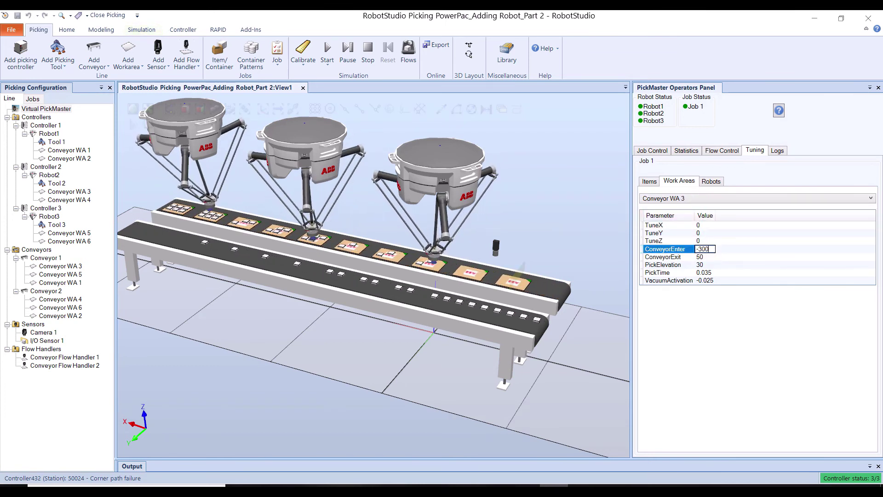
pyautogui.press('Return')
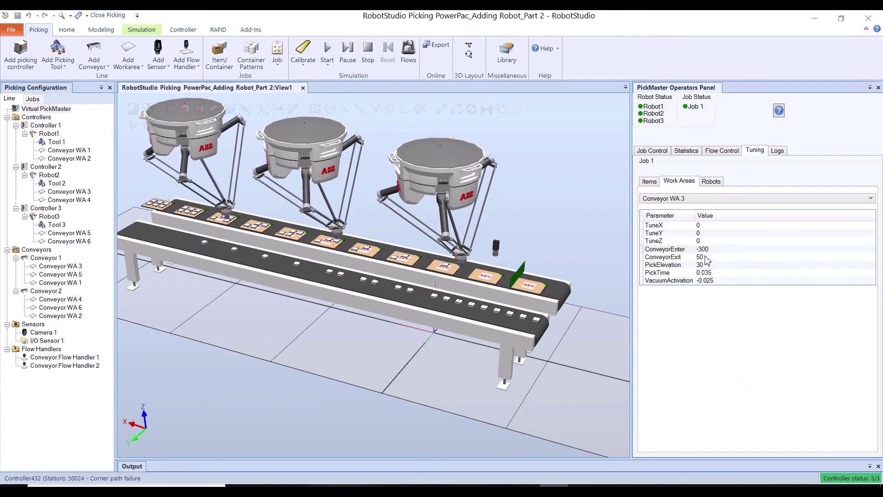
# Set Conveyor WA 3's ConveyorExit to 300
pyautogui.doubleClick(704, 258)
pyautogui.write('30')
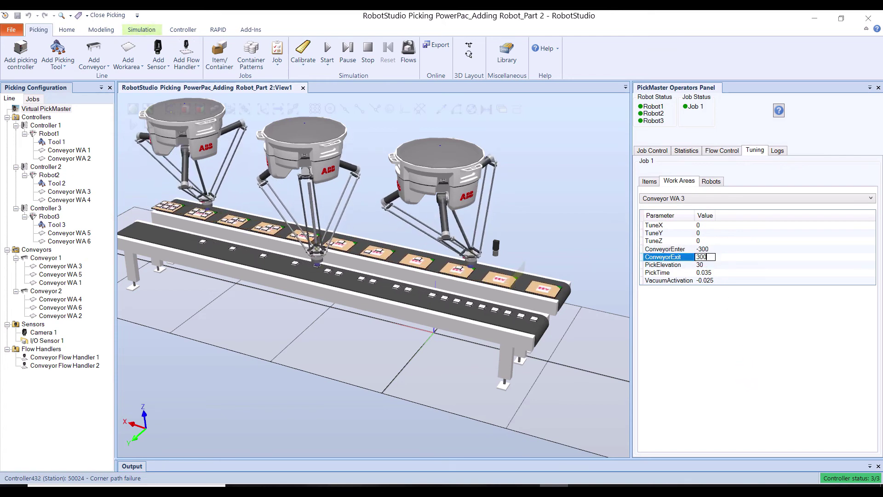
pyautogui.write('0')
pyautogui.press('Return')
# For Conveyor WA 5, set ConveyorEnter to -300 and ConveyorExit to 300
pyautogui.click(695, 199)
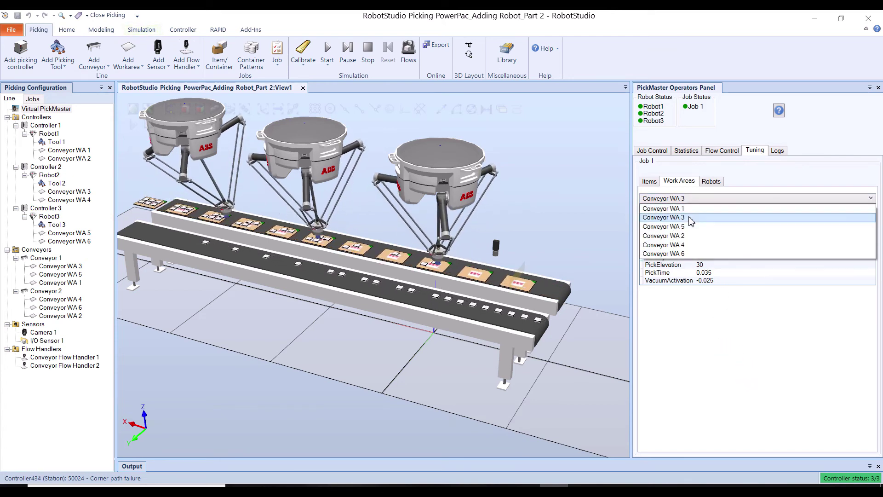
pyautogui.click(689, 226)
pyautogui.doubleClick(706, 248)
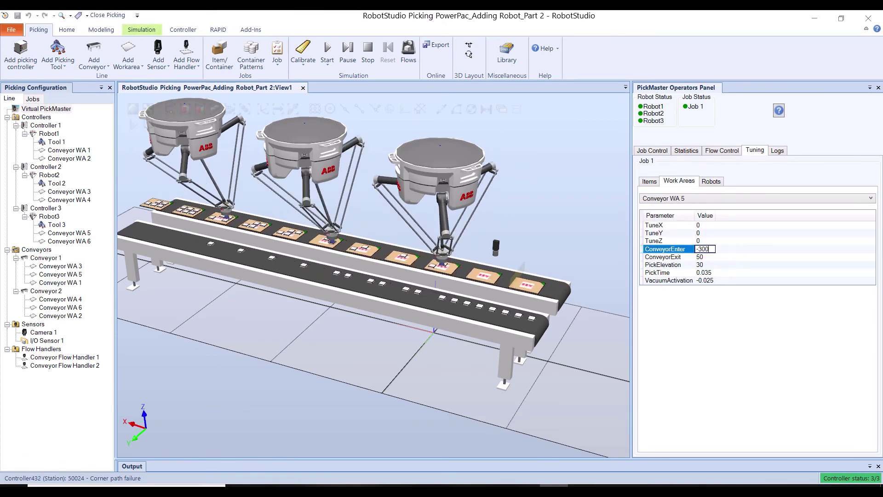
pyautogui.write('-300')
pyautogui.press('Return')
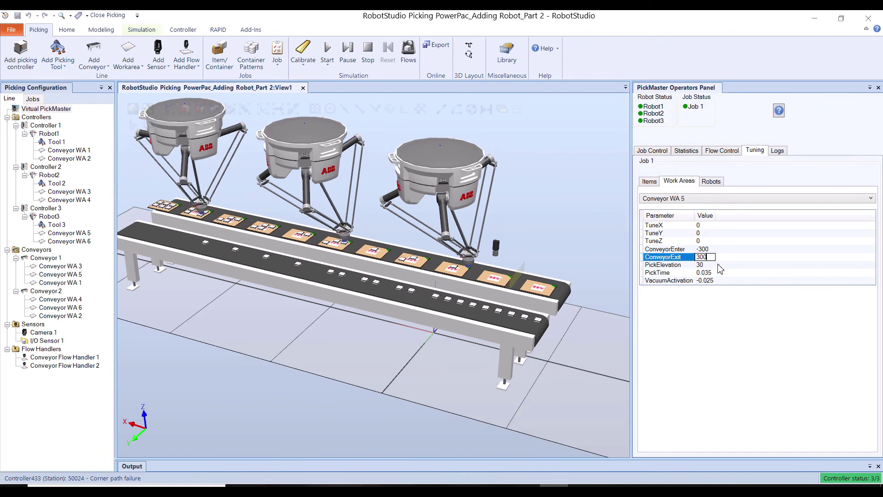
pyautogui.write('300')
pyautogui.press('Return')
# For Conveyor WA 2, set ConveyorEnter to -300 and ConveyorExit to 300
pyautogui.click(702, 198)
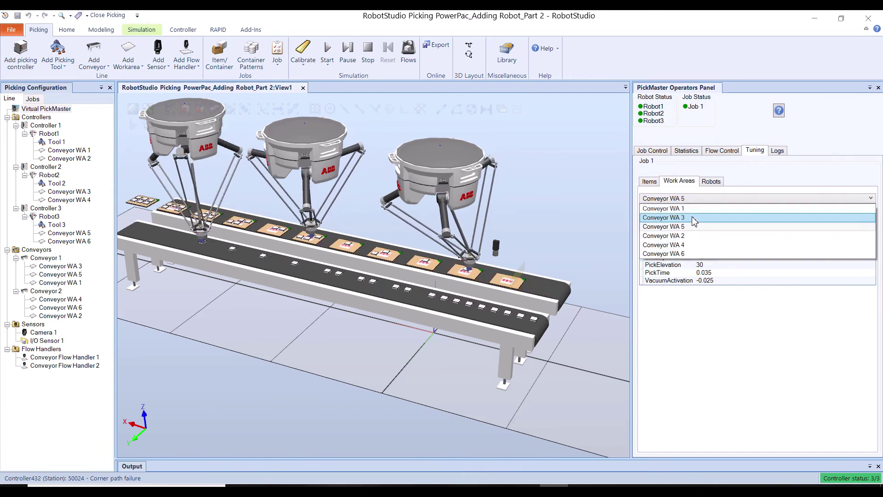
pyautogui.click(689, 235)
pyautogui.doubleClick(708, 250)
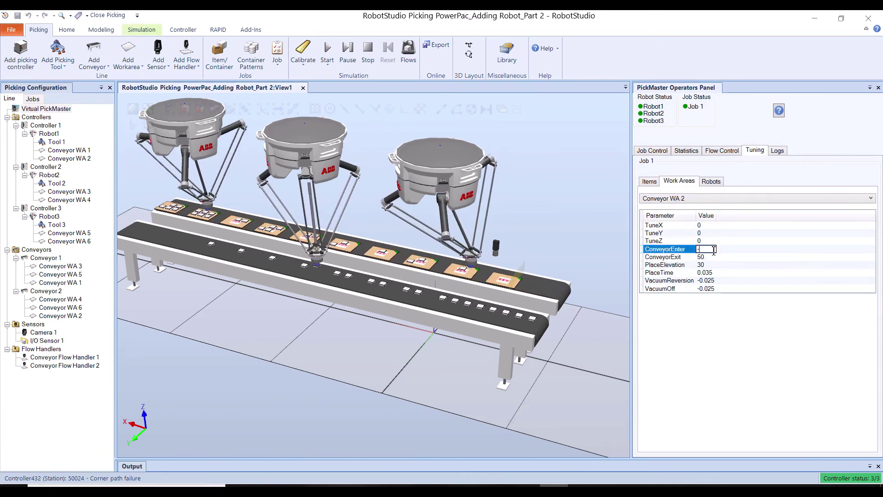
pyautogui.press('Return')
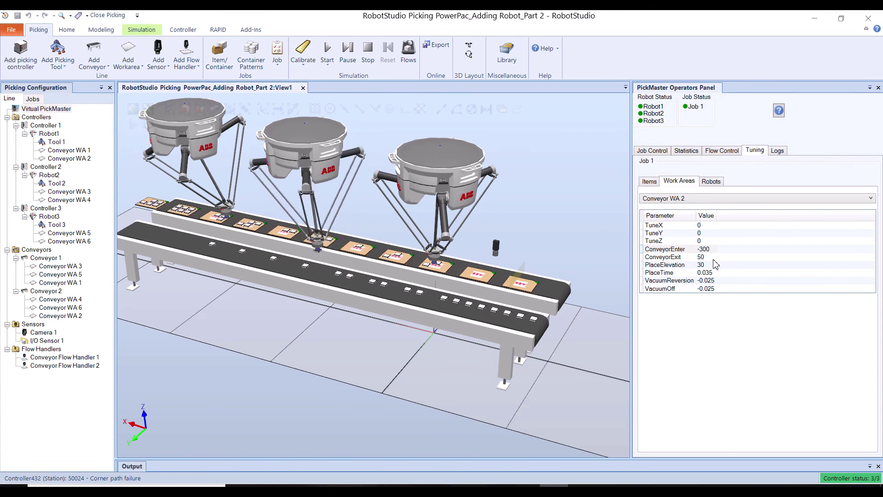
pyautogui.doubleClick(709, 257)
pyautogui.click(710, 386)
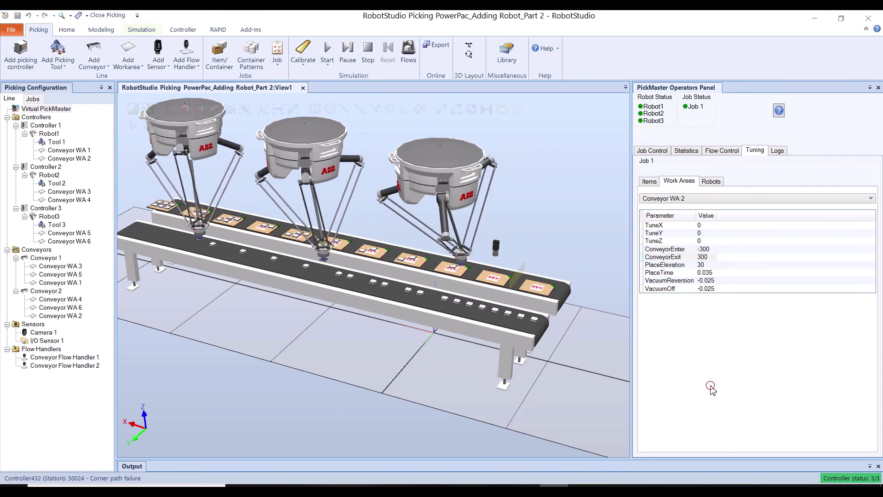
# For Conveyor WA 4, set ConveyorEnter to -300 and ConveyorExit to 300
pyautogui.click(688, 197)
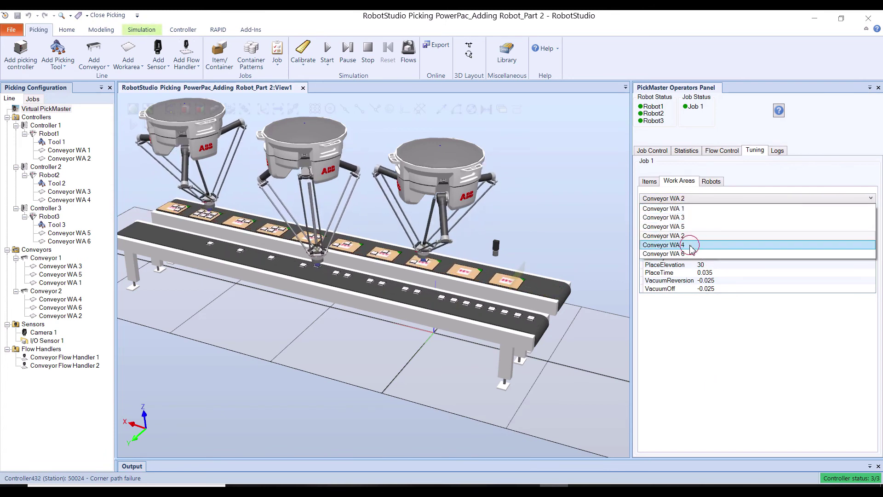
pyautogui.click(694, 245)
pyautogui.doubleClick(711, 249)
pyautogui.write('-3')
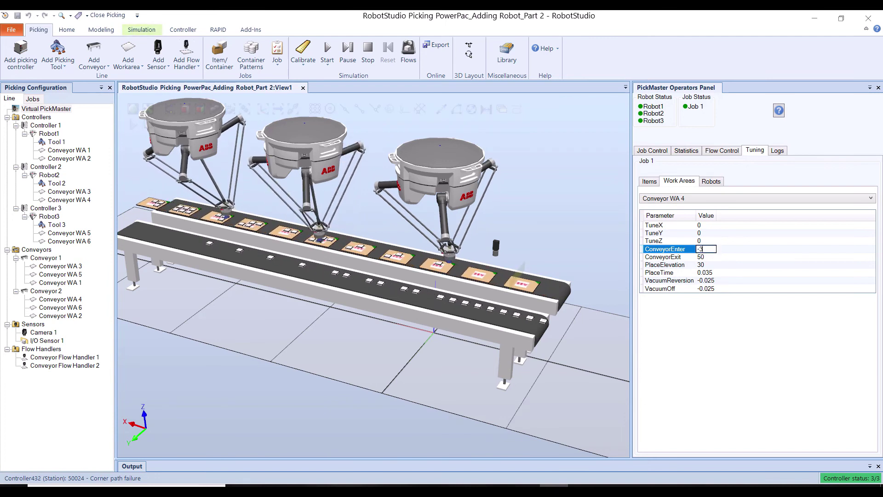
pyautogui.write('00')
pyautogui.doubleClick(711, 257)
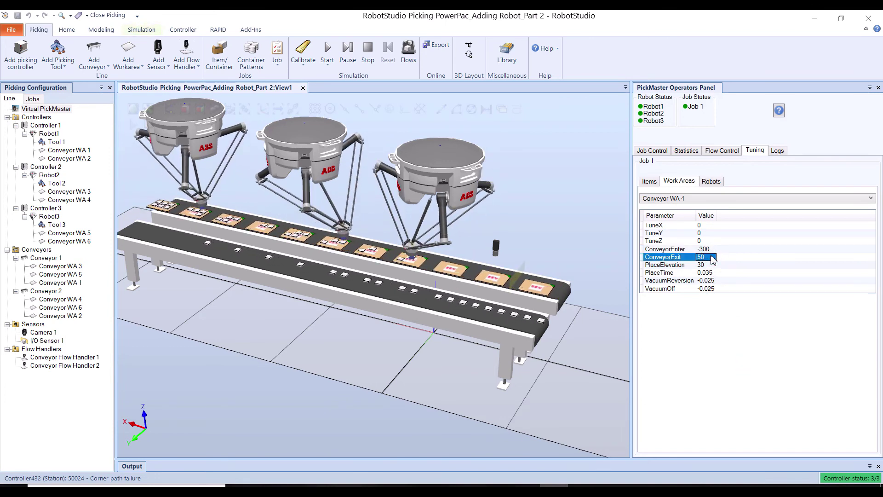
pyautogui.click(740, 380)
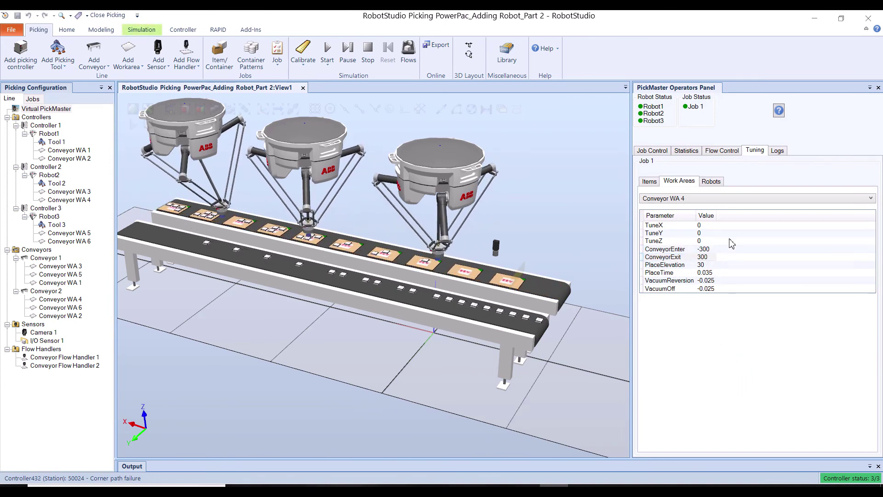
# For Conveyor WA 6, set ConveyorExit to 300 and ConveyorEnter to -300
pyautogui.click(704, 198)
pyautogui.click(690, 252)
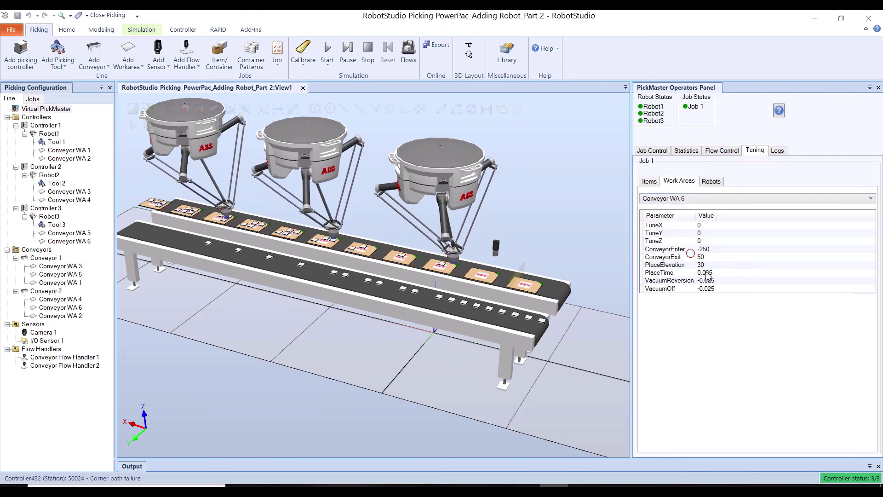
pyautogui.doubleClick(713, 258)
pyautogui.write('300')
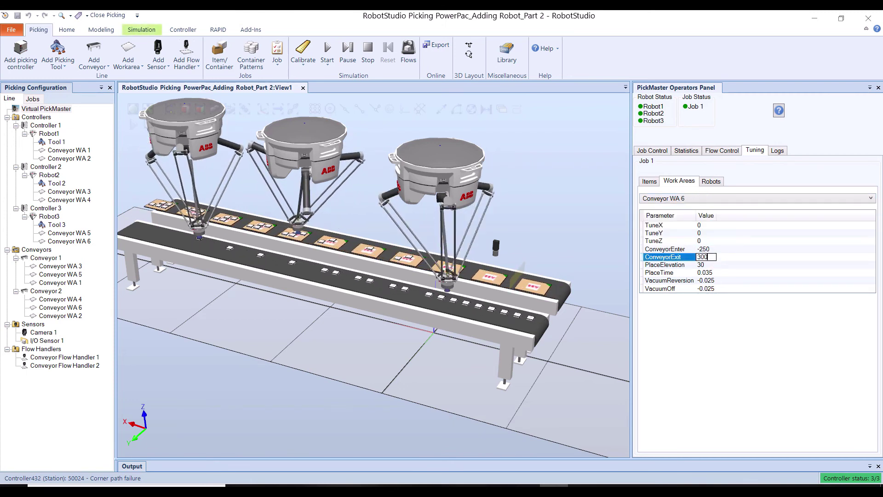
pyautogui.click(704, 334)
pyautogui.doubleClick(709, 250)
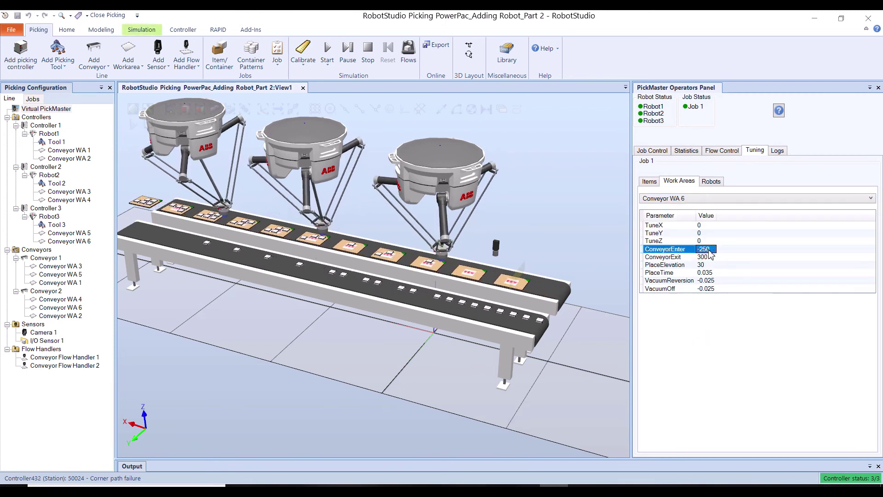
pyautogui.write('-300')
pyautogui.click(719, 323)
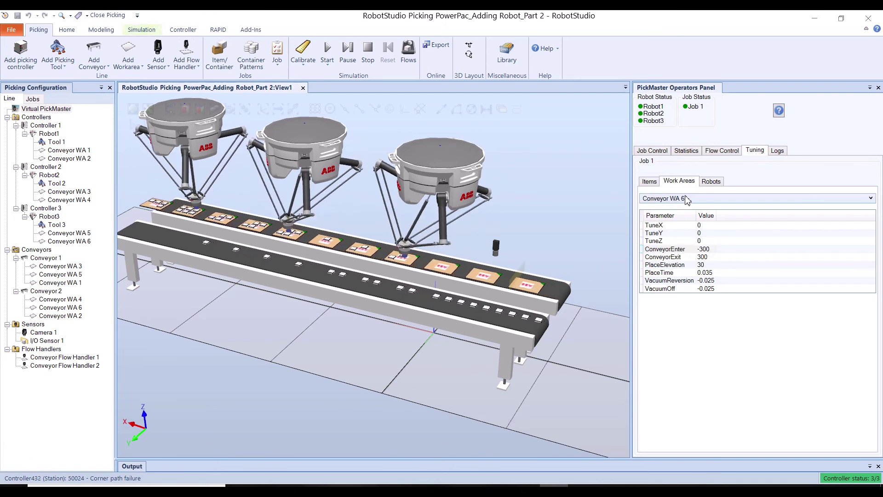
# Check the ConveyorEnter and ConveyorExit values of the conveyor work areas one after another
pyautogui.click(689, 199)
pyautogui.click(684, 245)
pyautogui.click(689, 198)
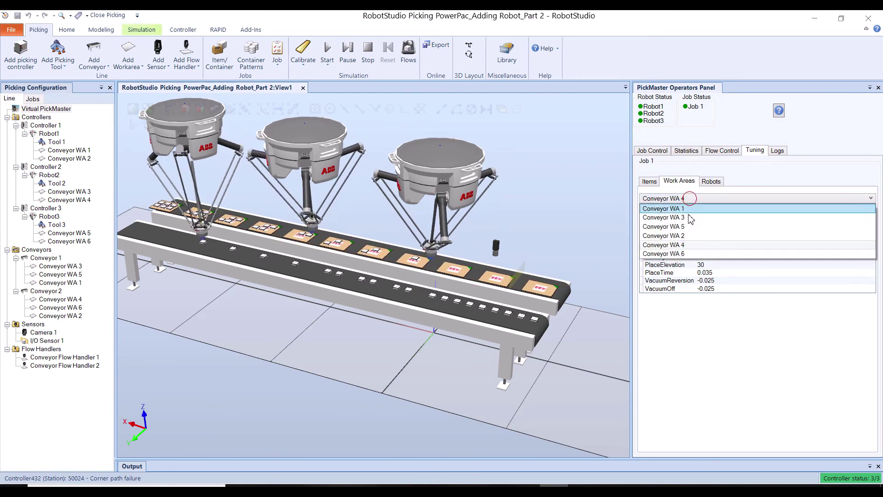
pyautogui.click(685, 235)
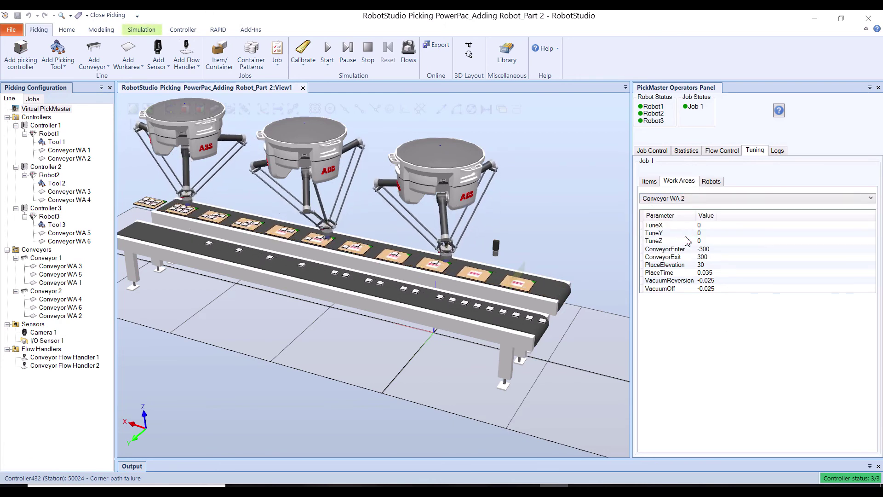
pyautogui.click(694, 198)
pyautogui.click(688, 226)
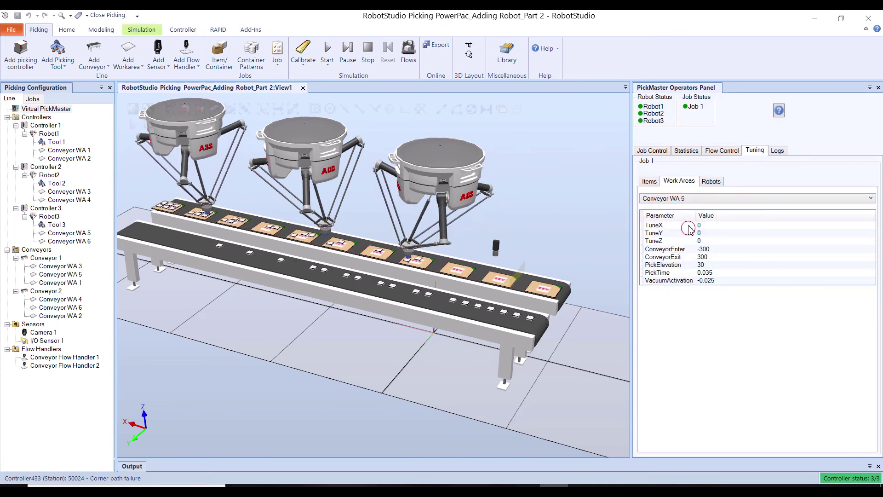
pyautogui.click(692, 198)
pyautogui.click(688, 218)
pyautogui.click(692, 198)
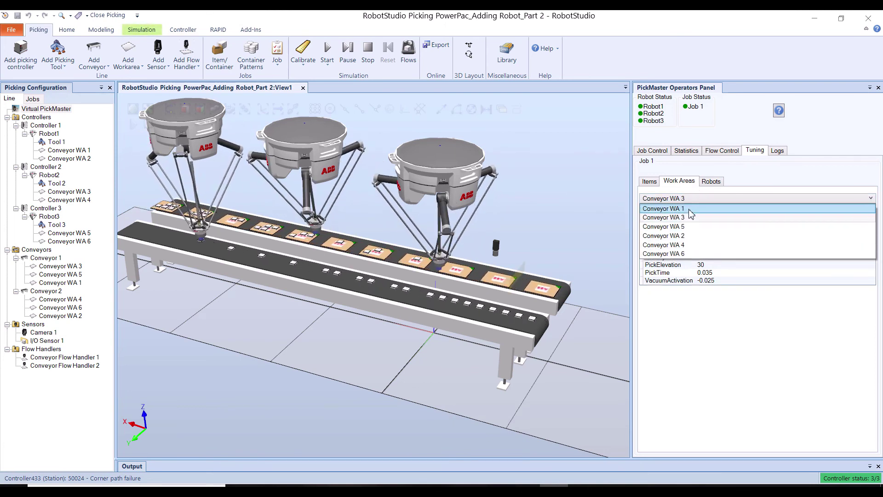
pyautogui.click(685, 210)
pyautogui.click(692, 196)
pyautogui.click(685, 236)
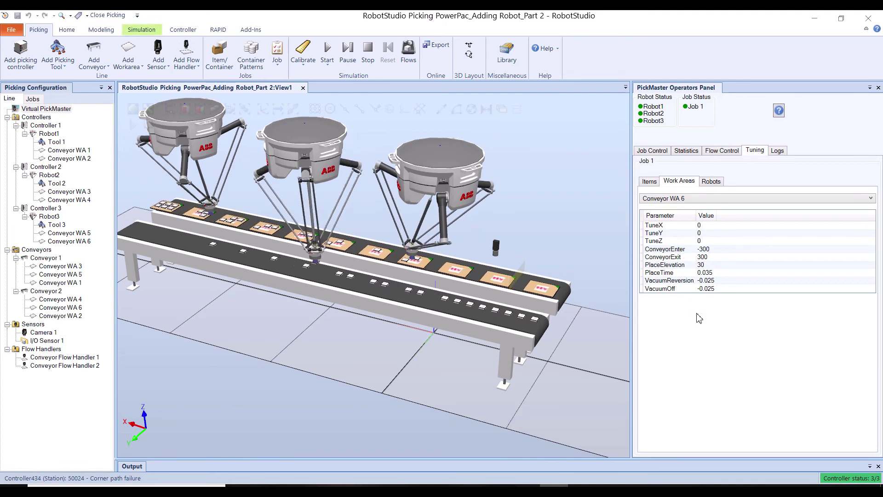
# Examine the pick-rate and item statistics and view the running robots from the opposite side of the line
pyautogui.click(686, 151)
pyautogui.scroll(-4, 610, 231)
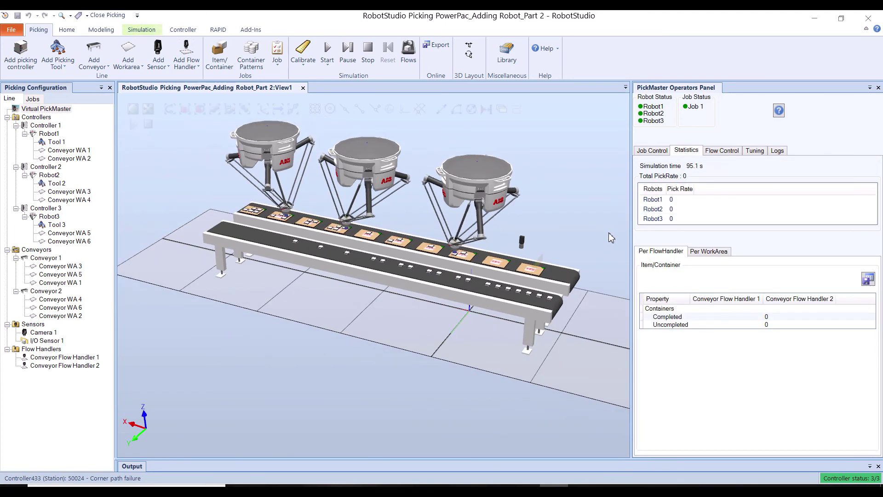
pyautogui.scroll(2, 418, 224)
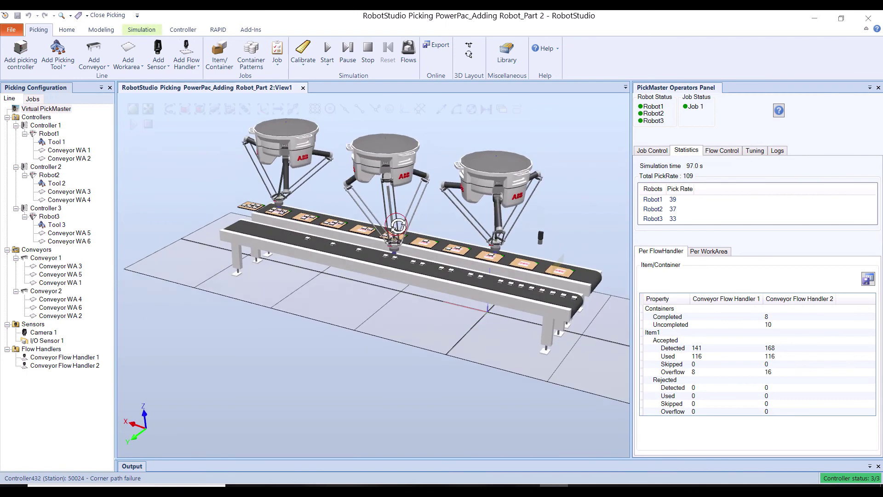
pyautogui.keyDown('ctrl'); pyautogui.keyDown('shift'); pyautogui.moveTo(388, 214); pyautogui.dragTo(300, 227); pyautogui.keyUp('shift'); pyautogui.keyUp('ctrl')
pyautogui.scroll(2, 301, 230)
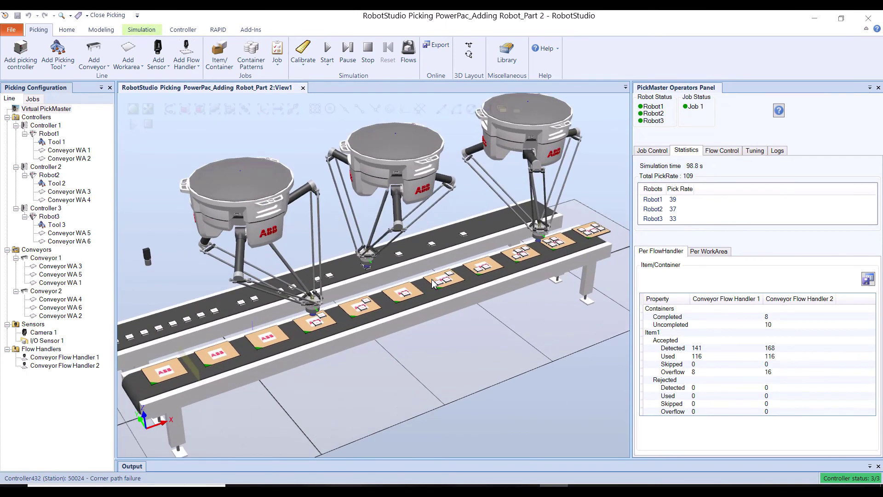
# Check the speeds of Conveyor 1 and Conveyor 2 in flow control, and return to the pick-rate statistics
pyautogui.click(723, 151)
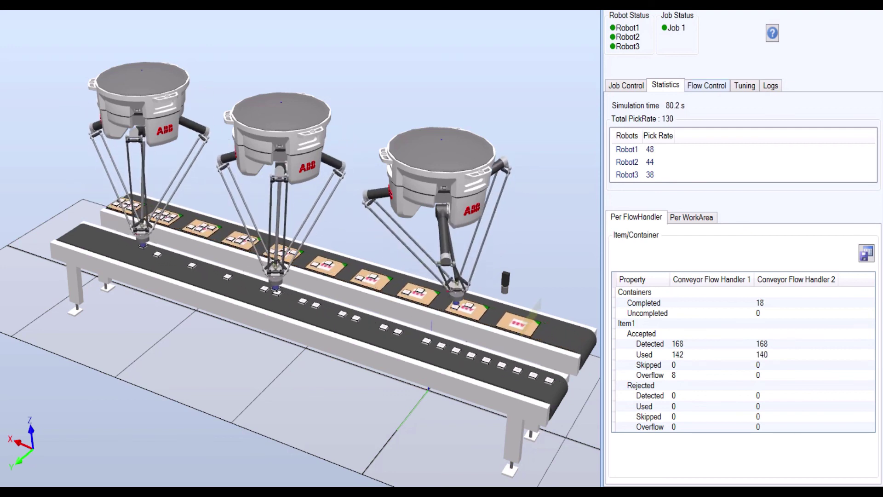
pyautogui.click(707, 86)
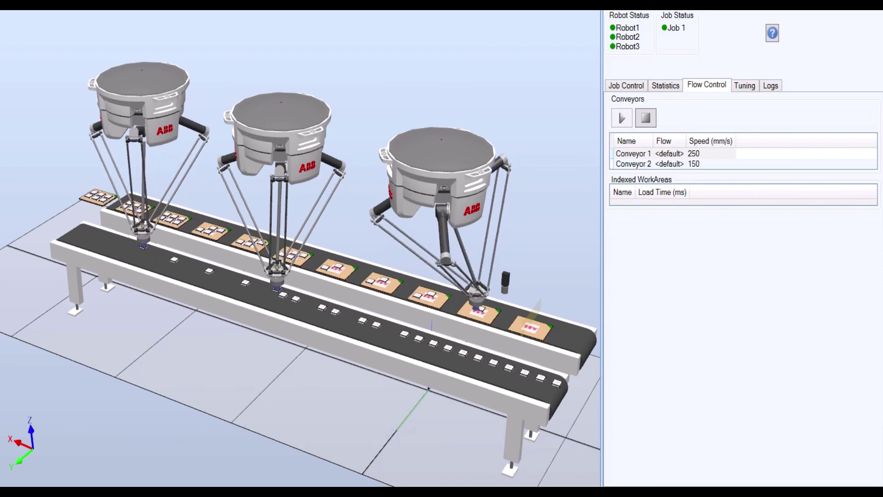
pyautogui.click(633, 164)
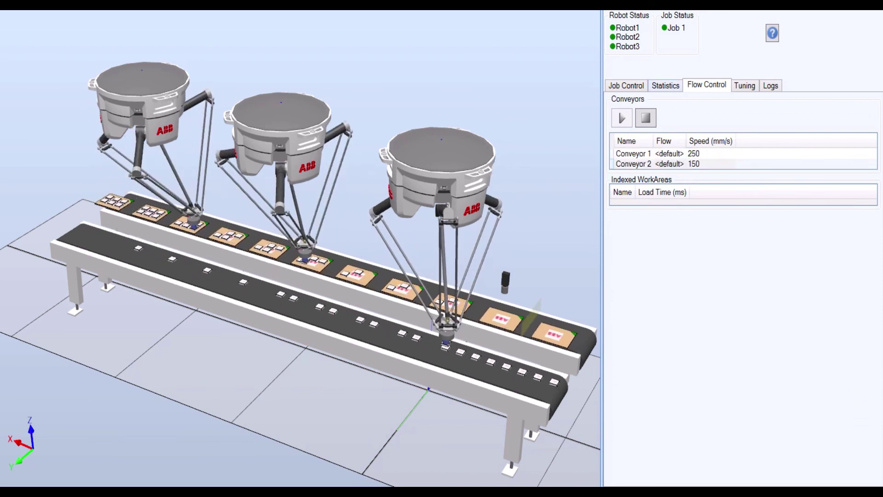
pyautogui.click(665, 85)
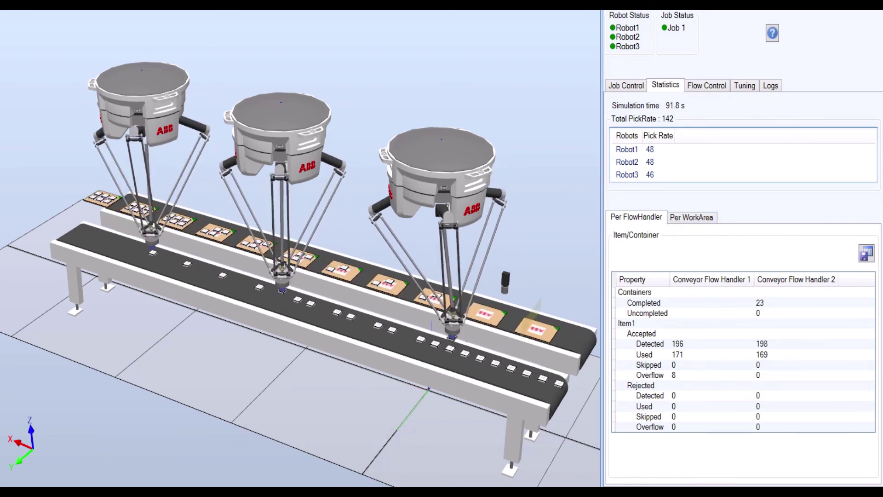
# Switch to PickMaster to examine the line layout and log messages, and return to the running simulation in RobotStudio
pyautogui.hotkey('alt', 'Tab')
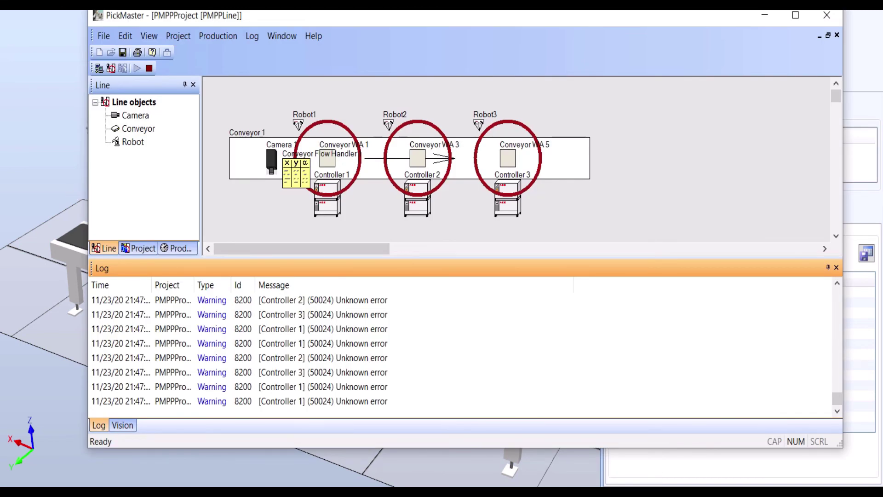
pyautogui.moveTo(442, 16); pyautogui.dragTo(364, 24)
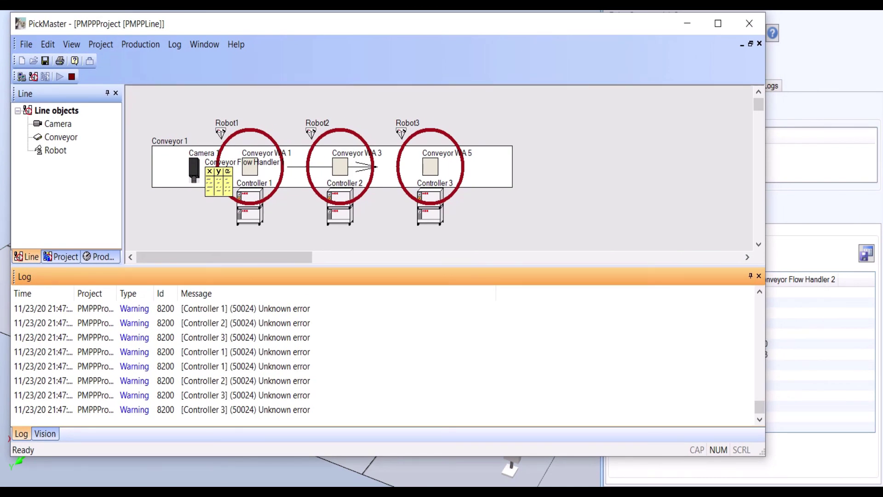
pyautogui.hotkey('alt', 'Tab')
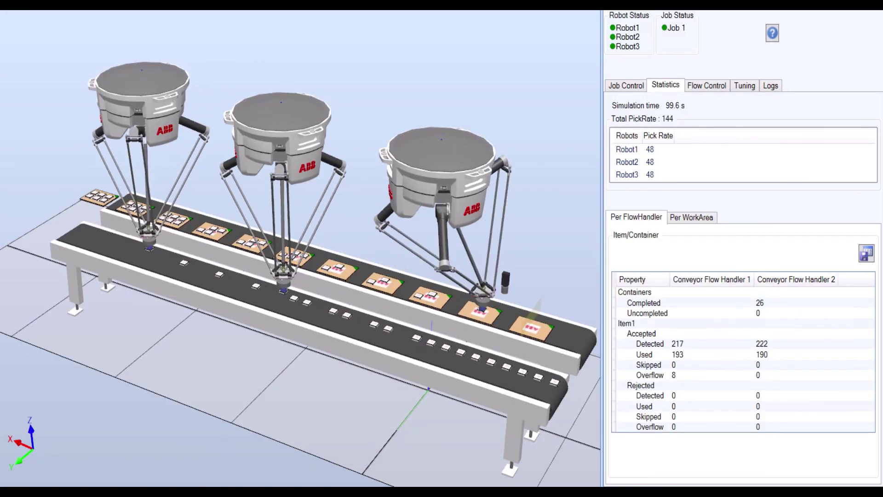